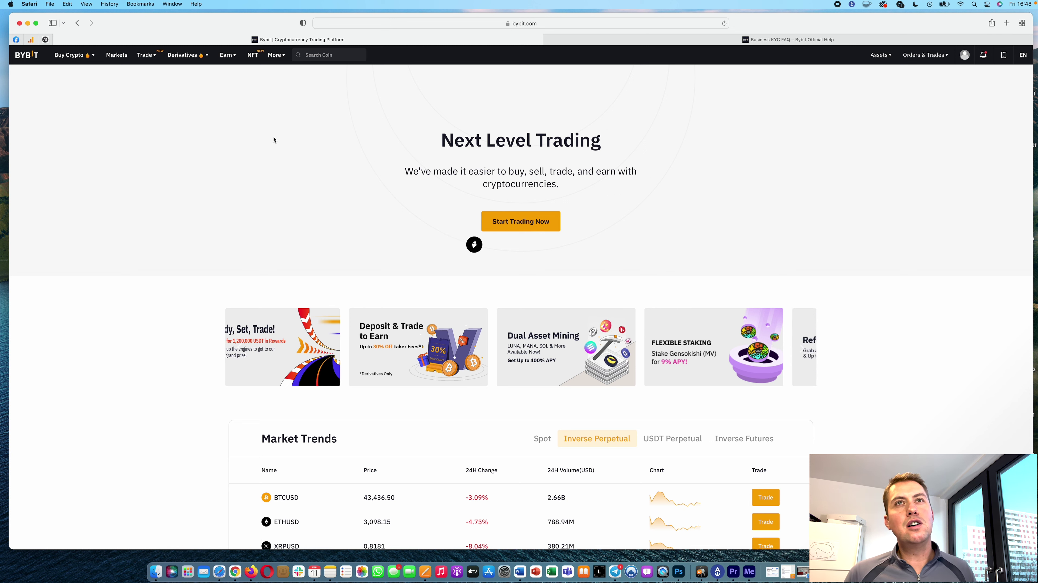
Step: Check the Business KYC FAQ article, return to Bybit, and open Buy Crypto Express
click(796, 39)
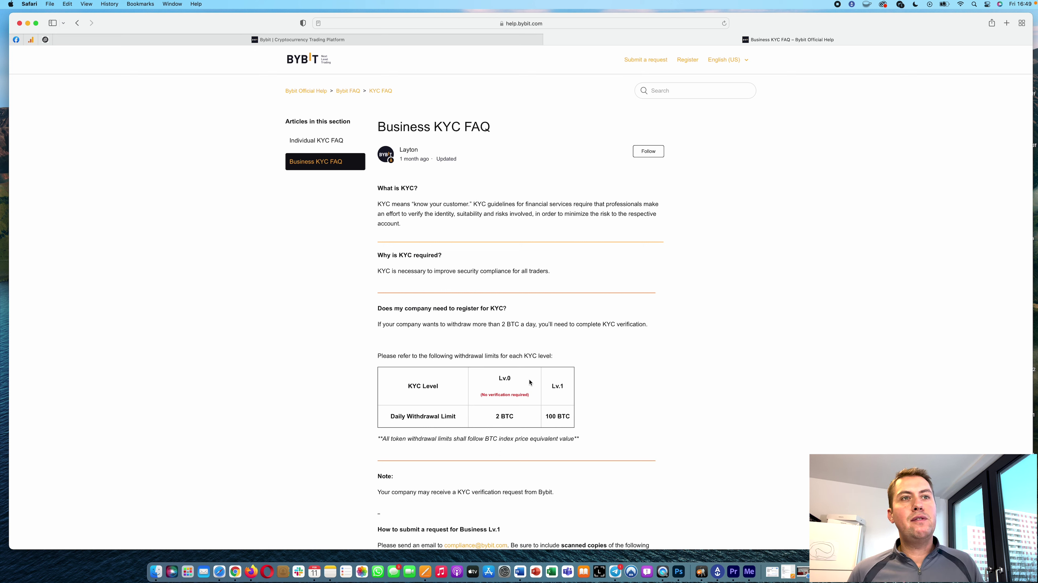
click(442, 39)
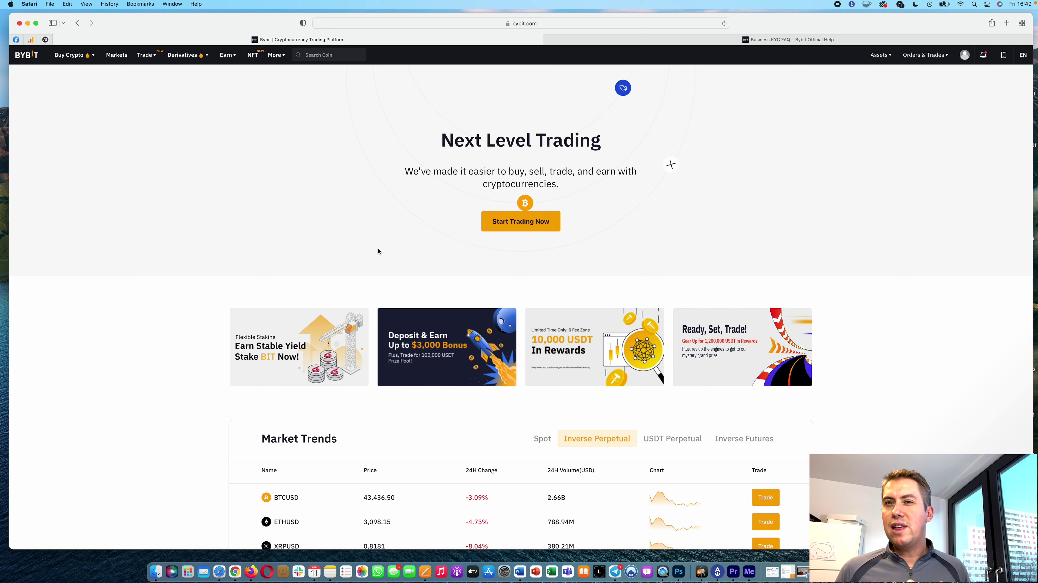
mouse_move(64, 60)
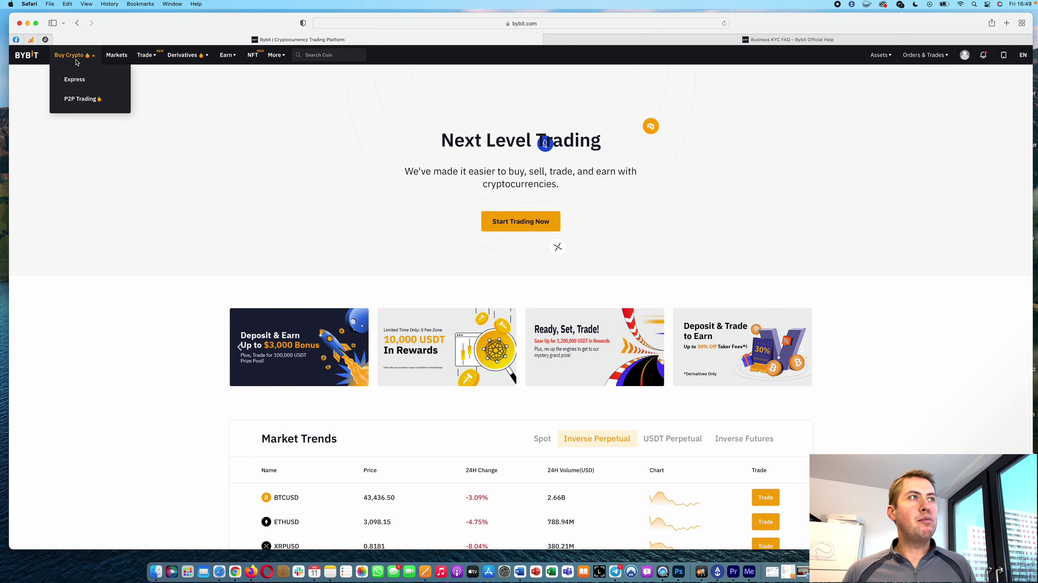
click(77, 81)
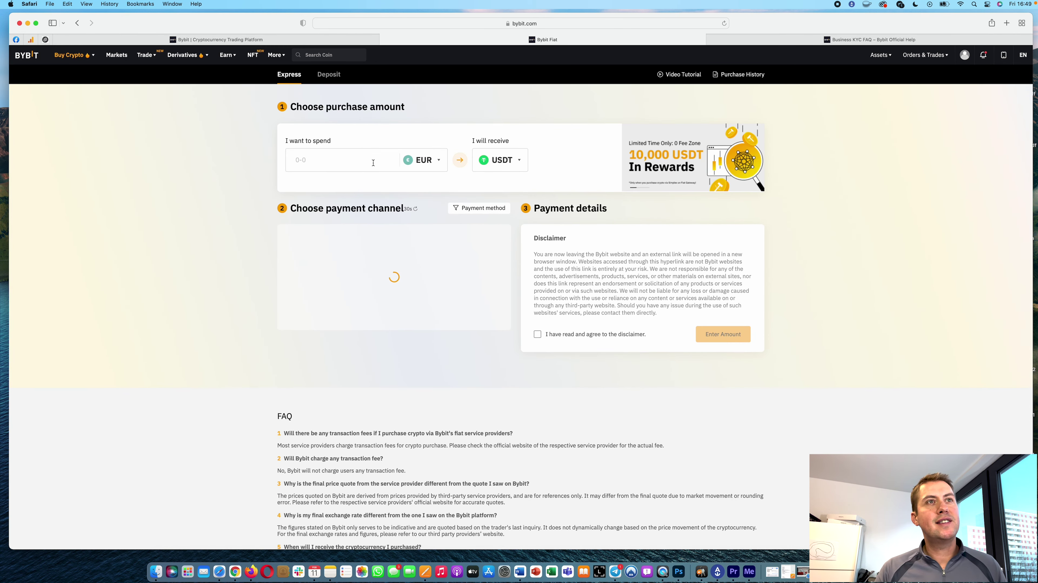
Step: Spend 100 EUR on USDT, compare MoonPay's rate, and settle on Simplex for 109.1945 USDT
click(438, 162)
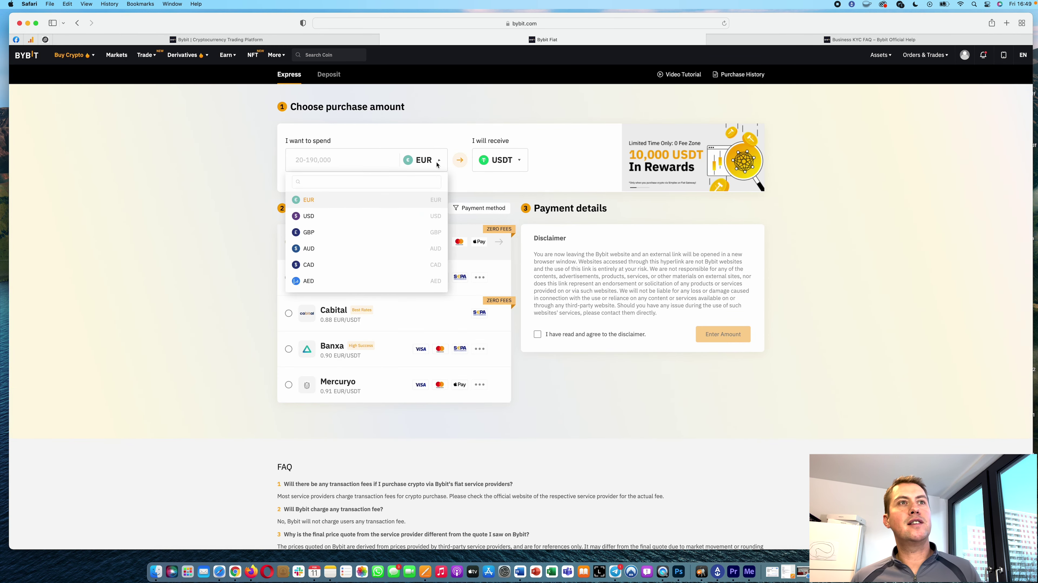
click(357, 164)
text(100)
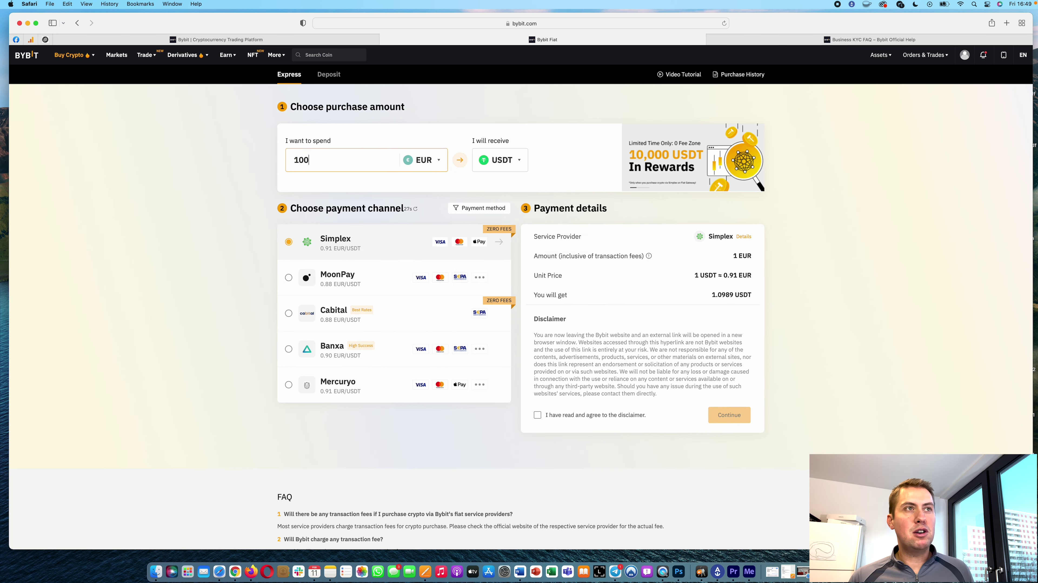
click(521, 162)
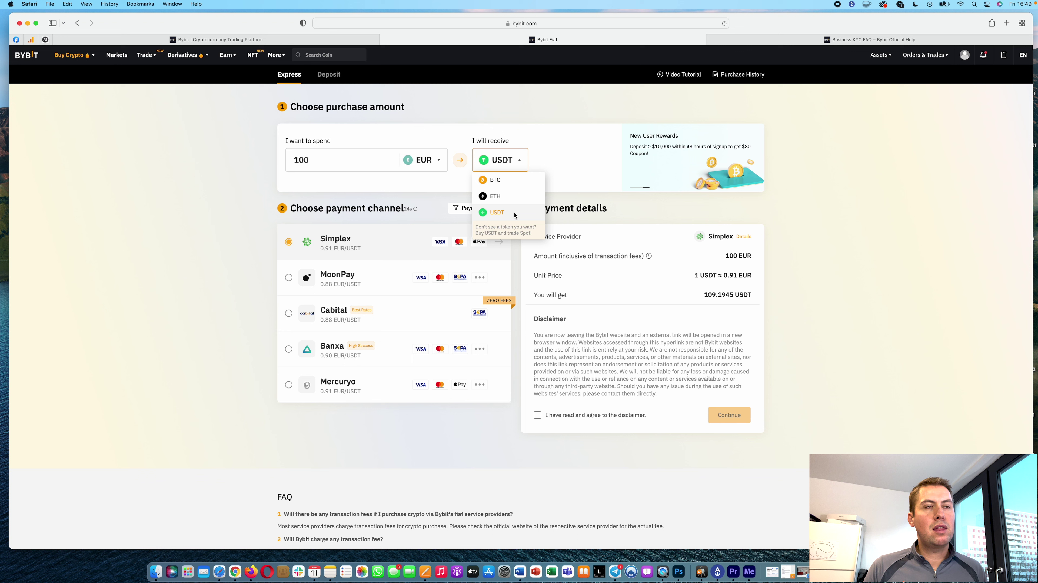
click(289, 278)
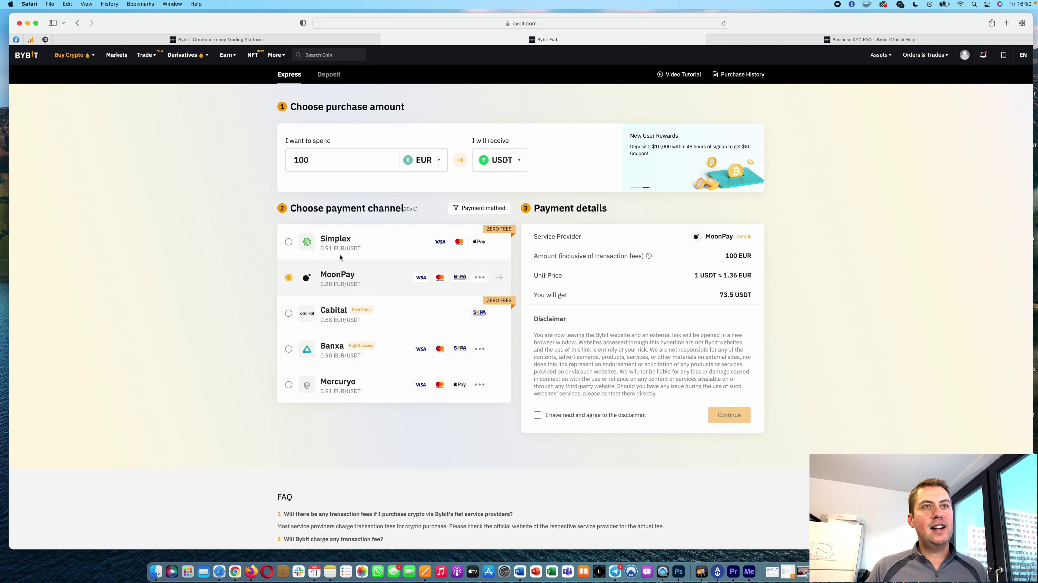
click(289, 252)
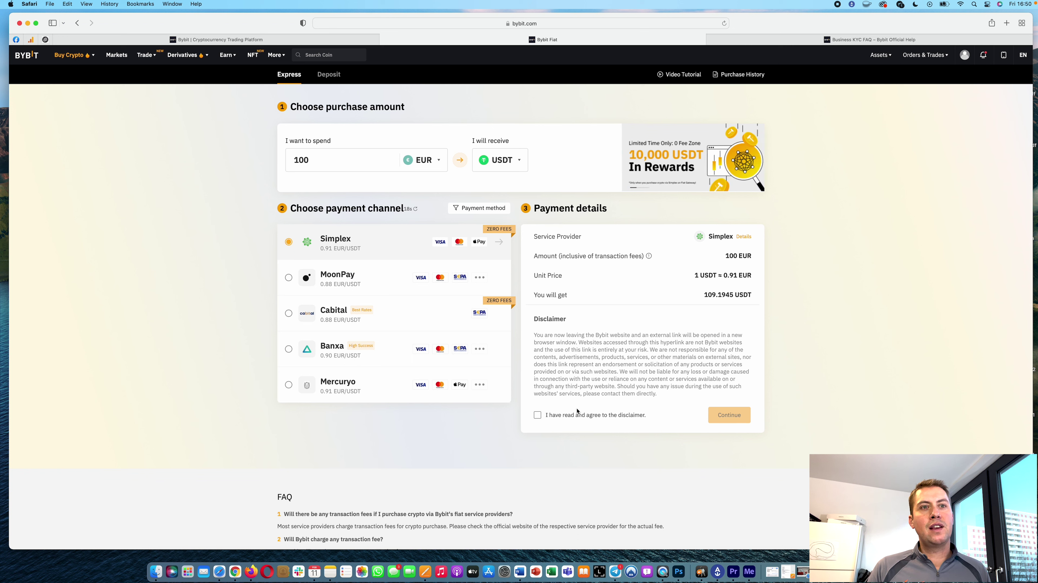
Step: Agree to the purchase disclaimer so the 100 EUR Simplex order can continue
click(538, 416)
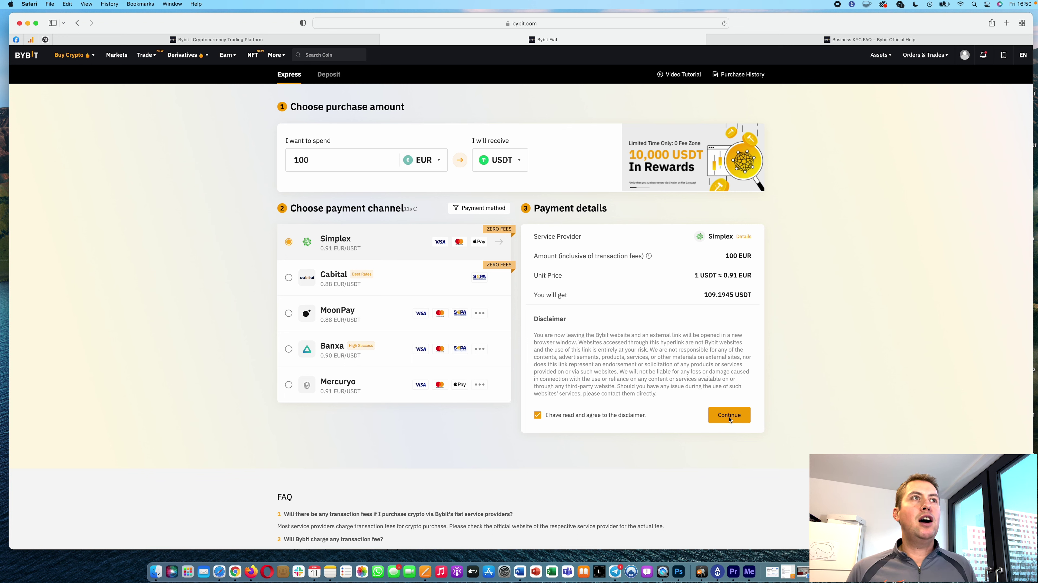
mouse_move(882, 60)
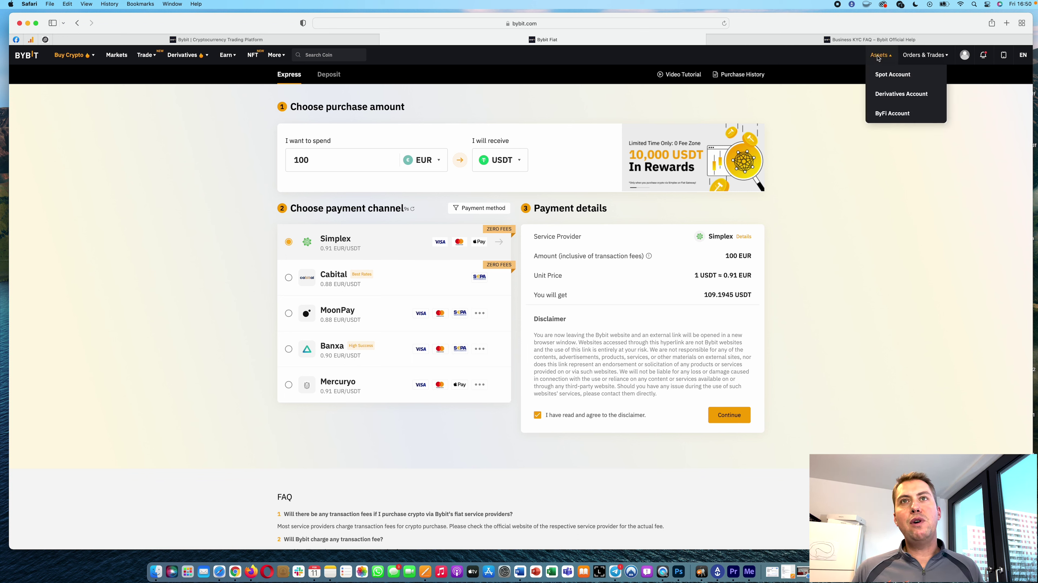
Step: Open the Spot Account under Assets to see the 289.1619 USDT and 35.8 BIT balances
click(894, 79)
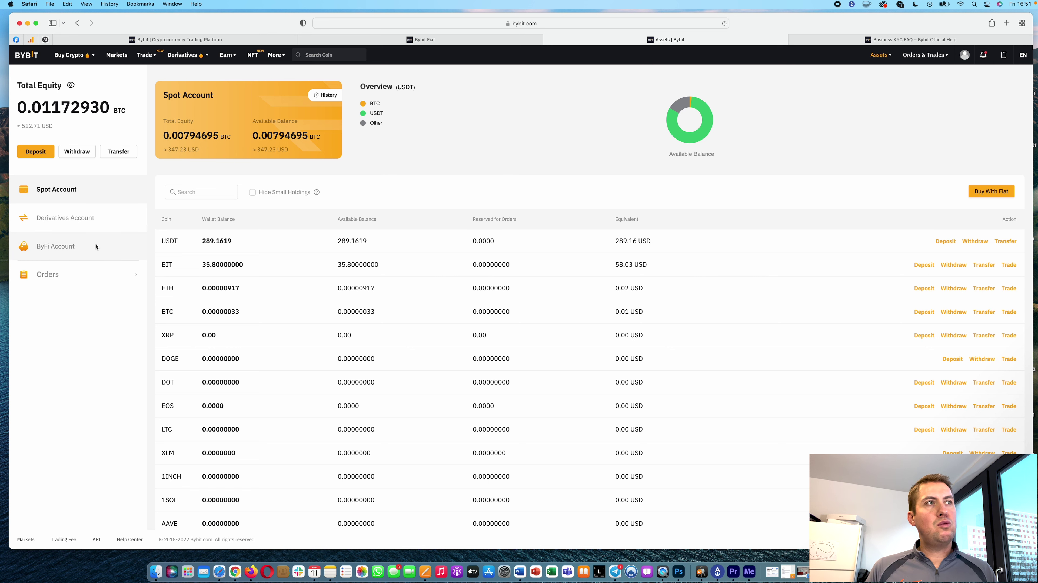
click(35, 151)
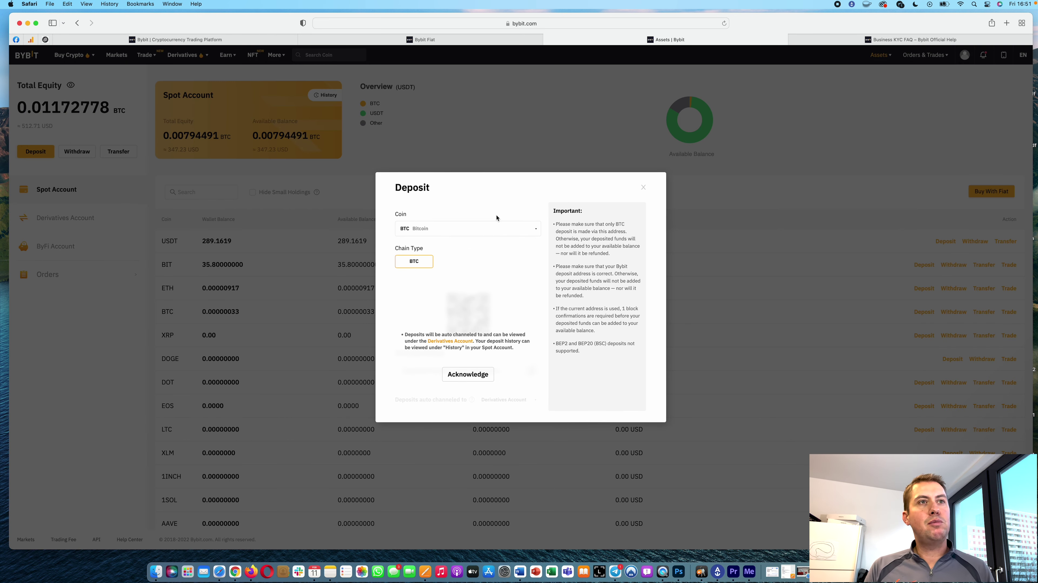
click(463, 373)
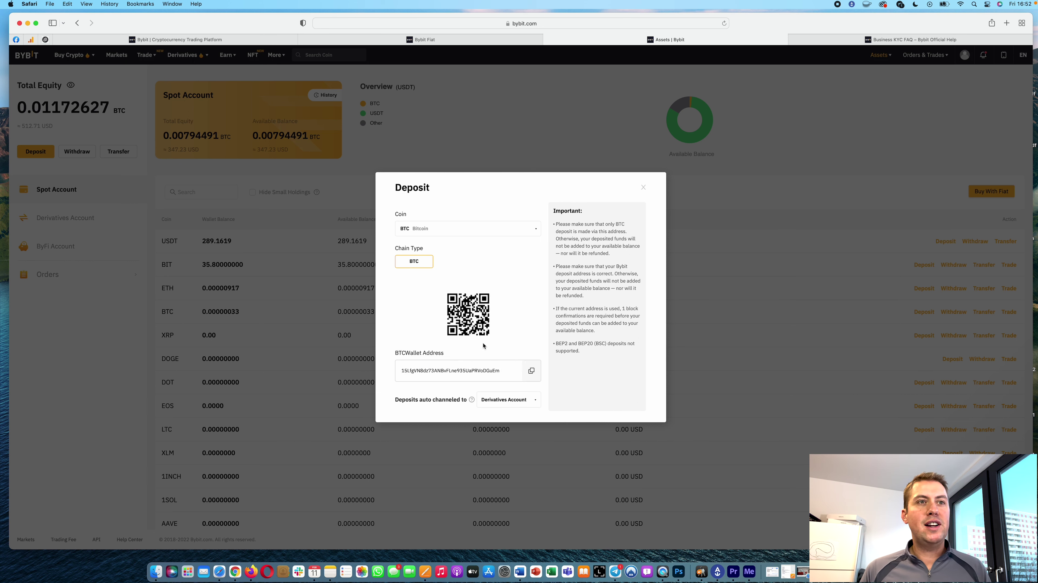
click(536, 232)
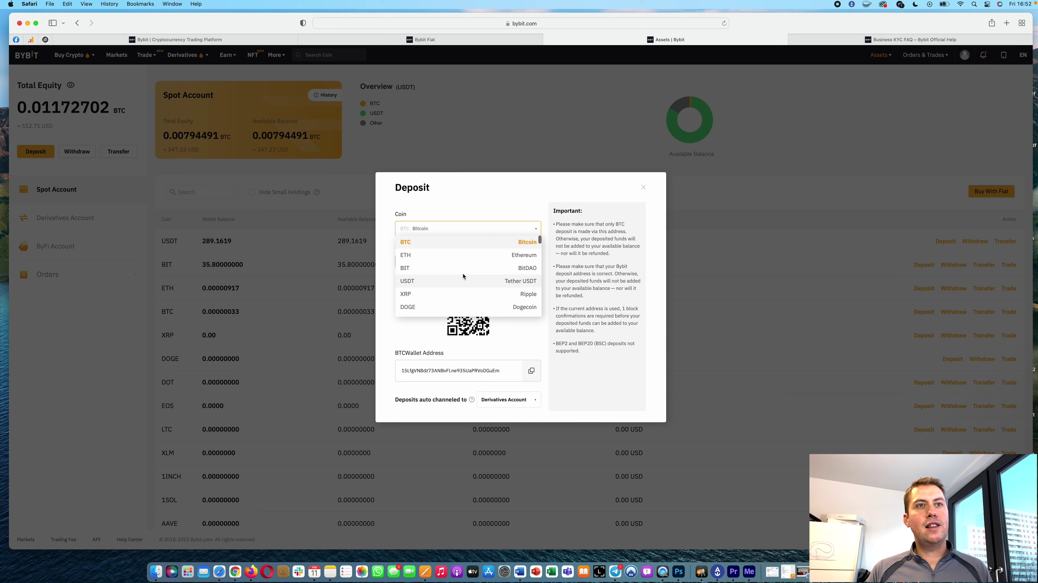
click(489, 241)
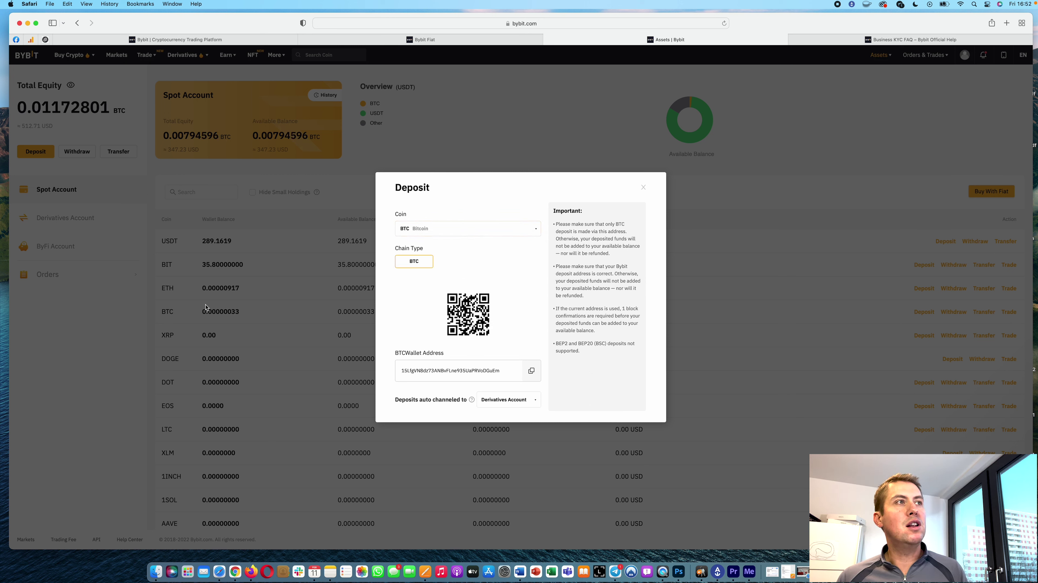
click(643, 188)
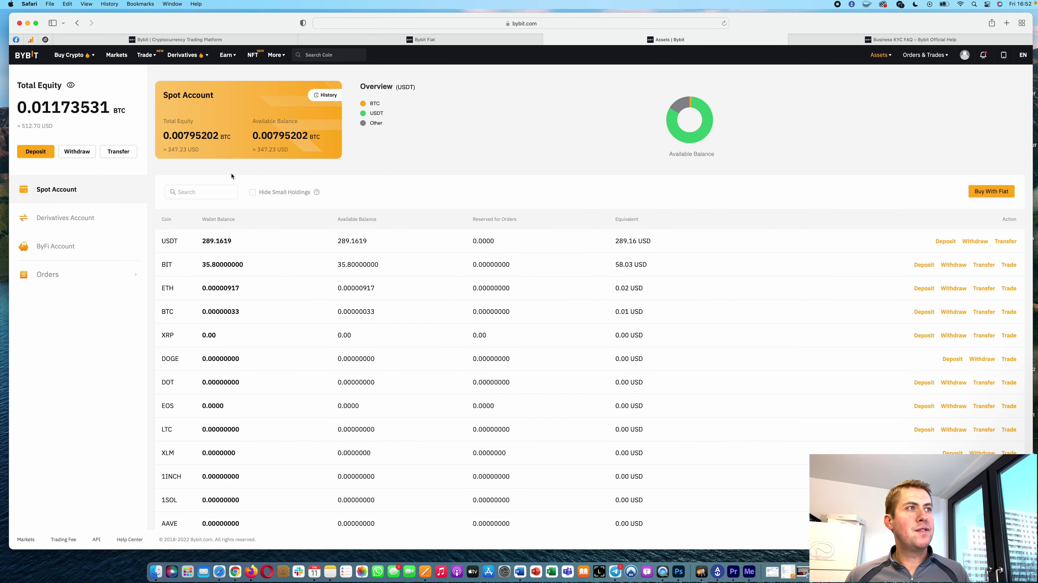
Step: Look through the top navigation menus to reach the Markets overview of derivatives pairs
mouse_move(82, 57)
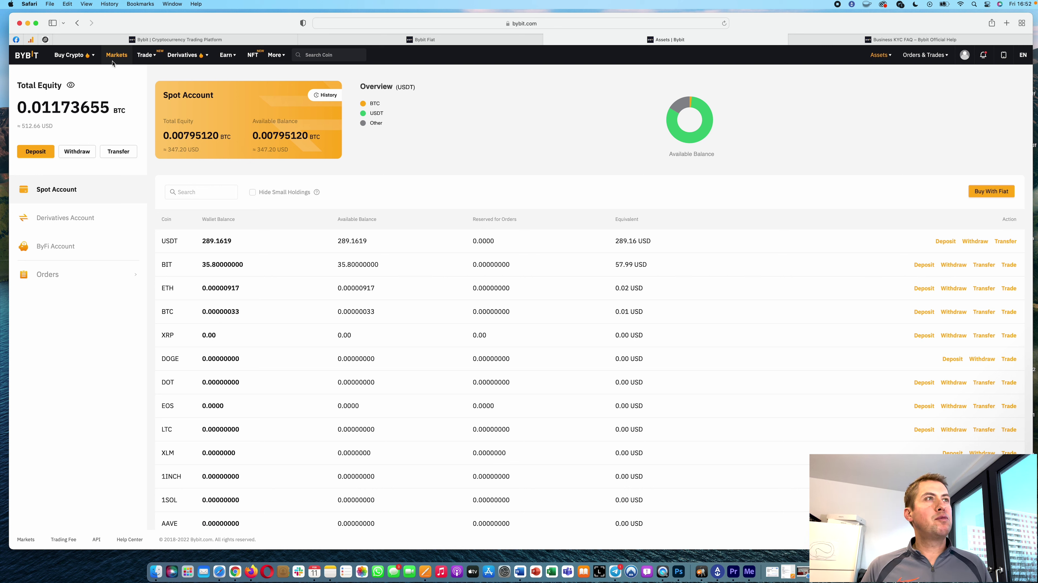
mouse_move(186, 60)
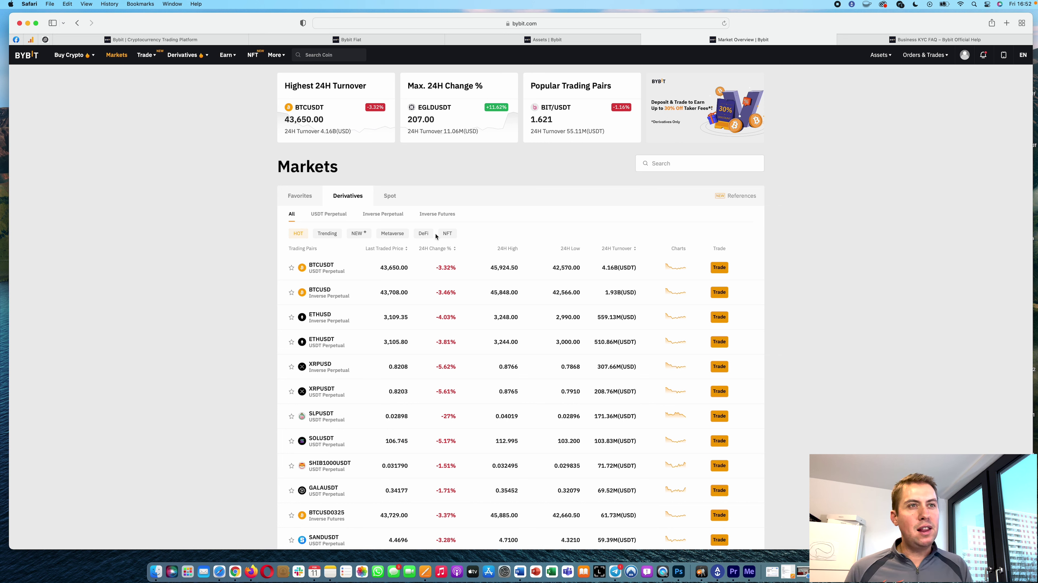
Step: Switch the Markets list to Spot pairs and open the BTC/USDT trading page
click(388, 196)
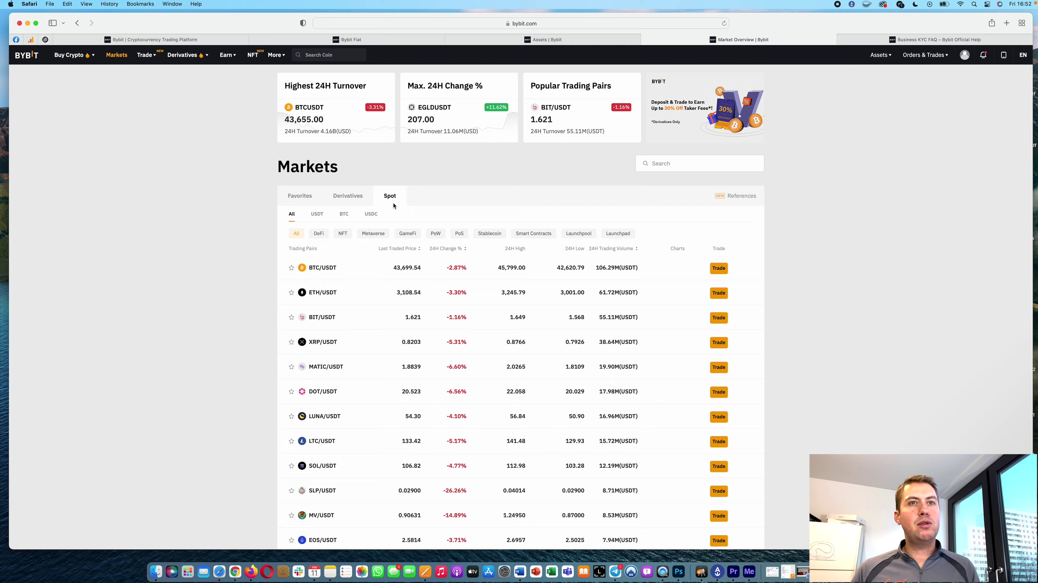
scroll(422, 265, down, 15)
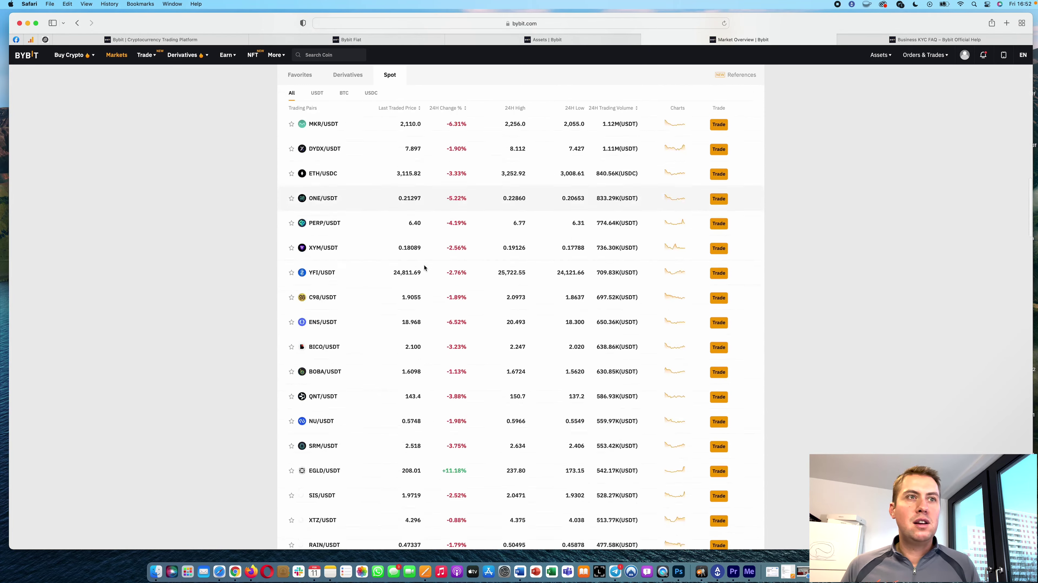
scroll(423, 268, down, 20)
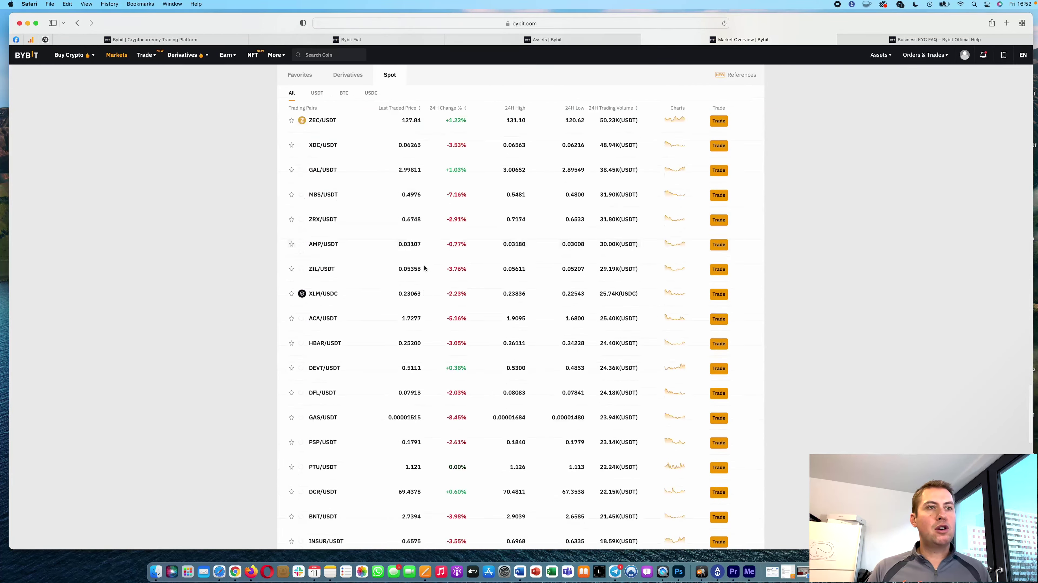
scroll(424, 265, up, 20)
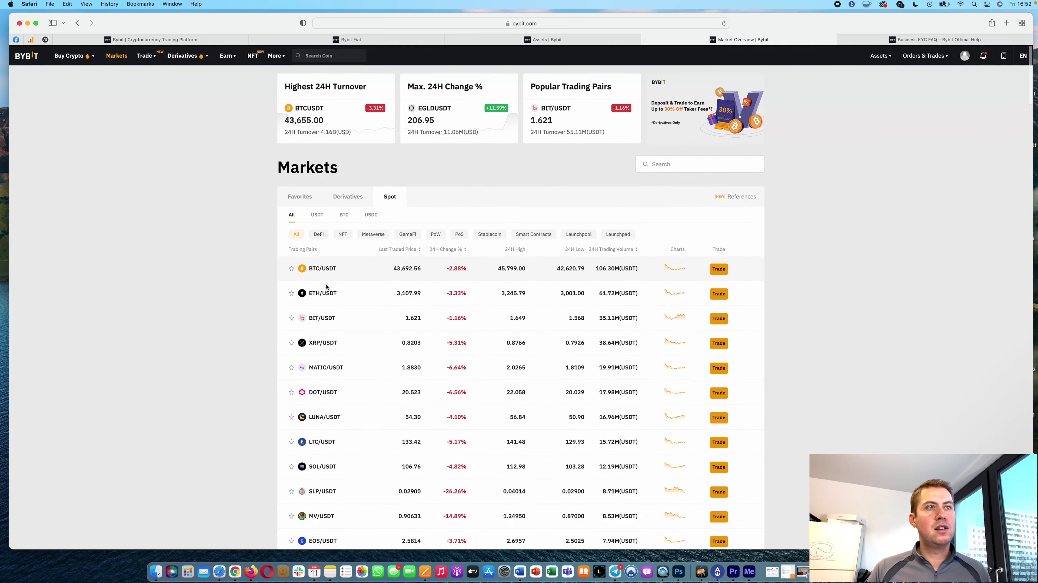
click(339, 269)
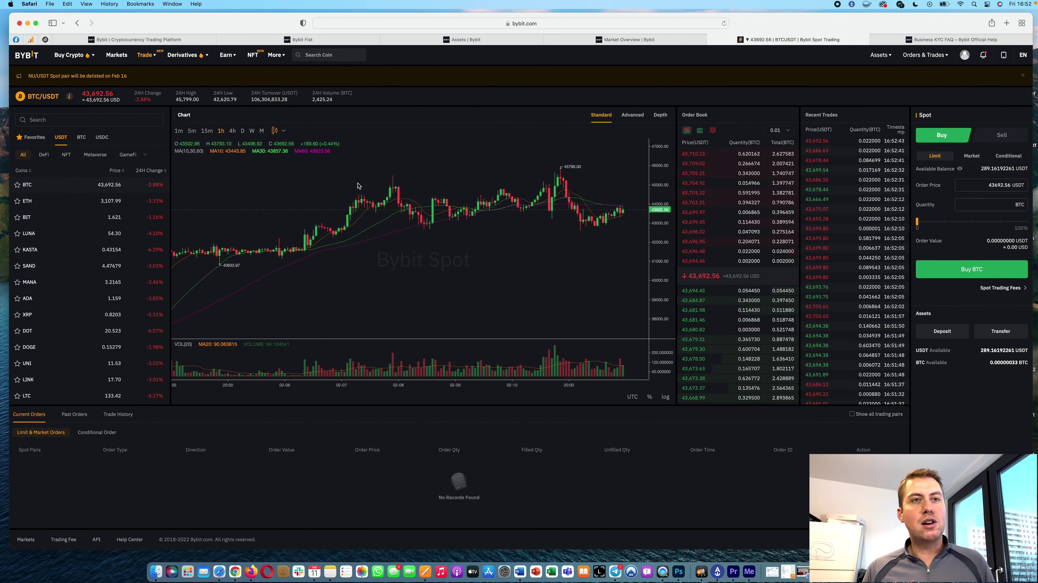
Step: Zoom and pan the BTC/USDT chart, then reset it to the 1-hour candle view
scroll(396, 208, up, 5)
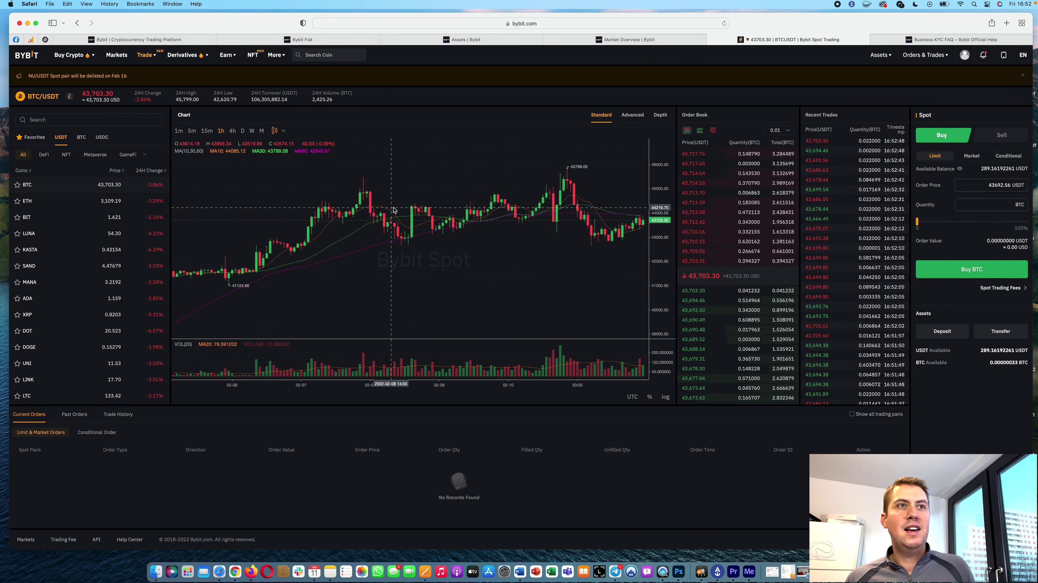
drag(393, 209, 249, 171)
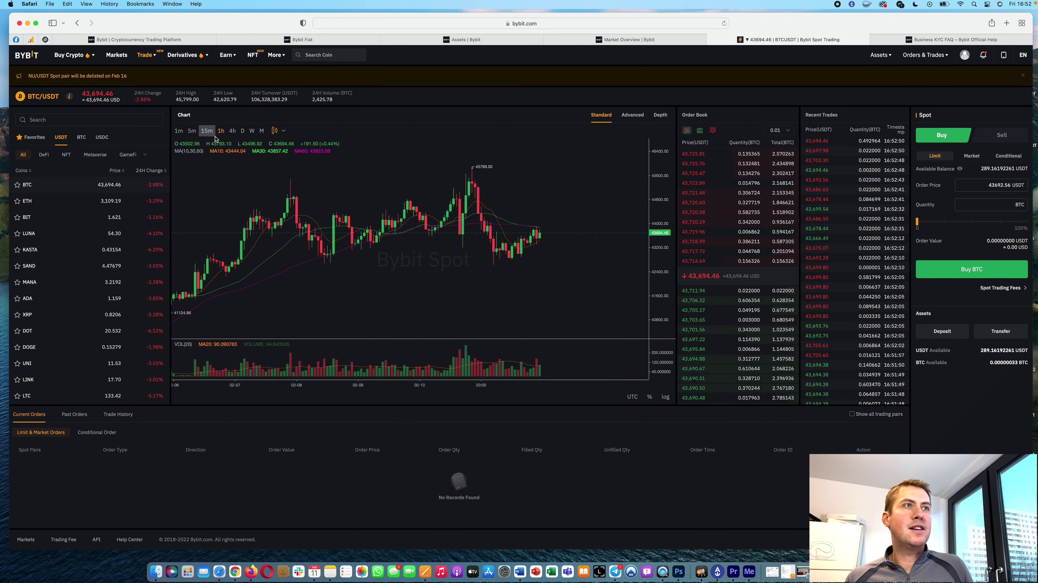
click(222, 131)
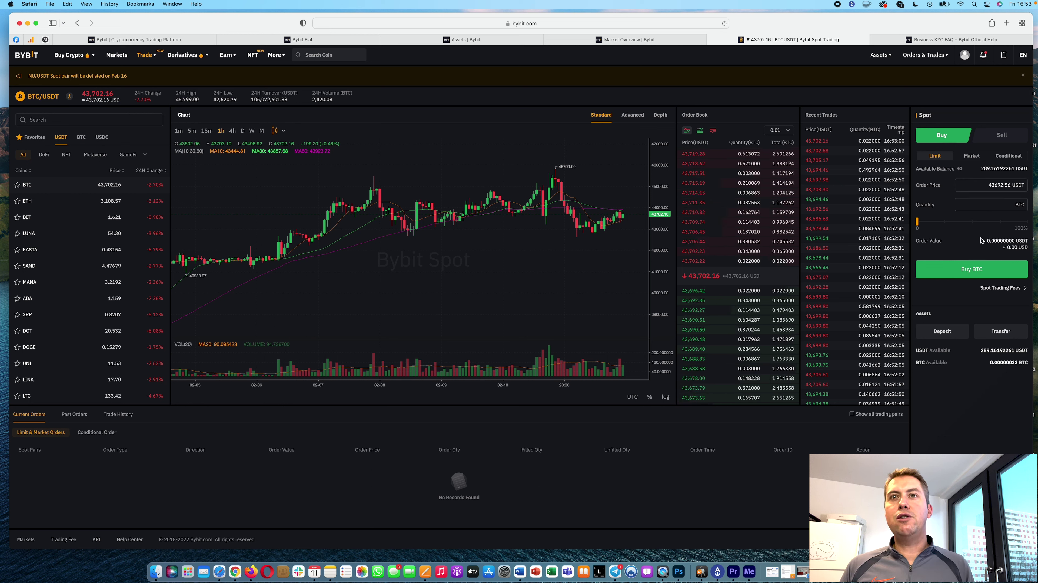
Step: Set up a BTC market buy using 100% of the 289.16 USDT balance
click(1003, 135)
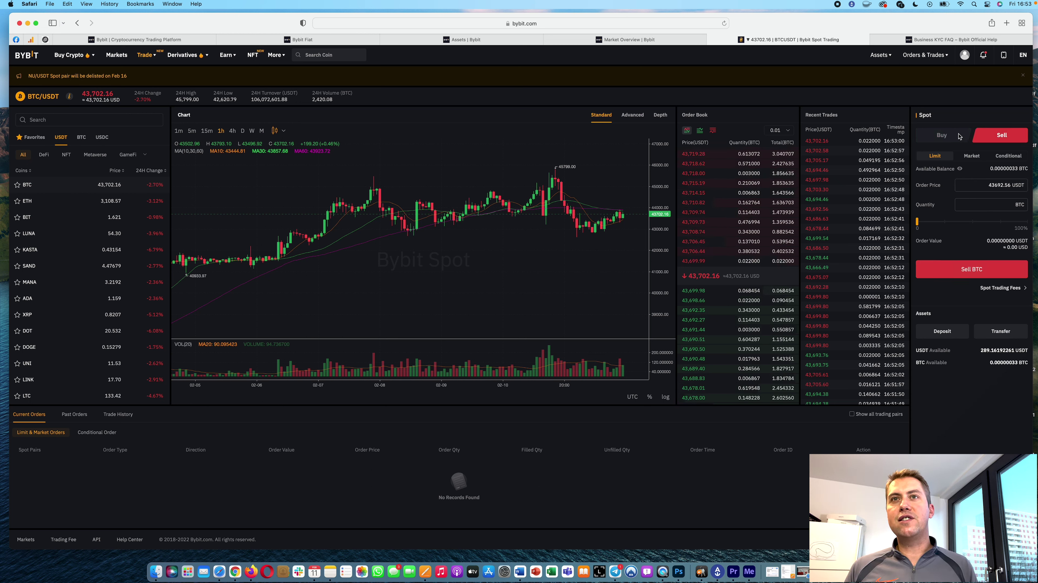
click(960, 137)
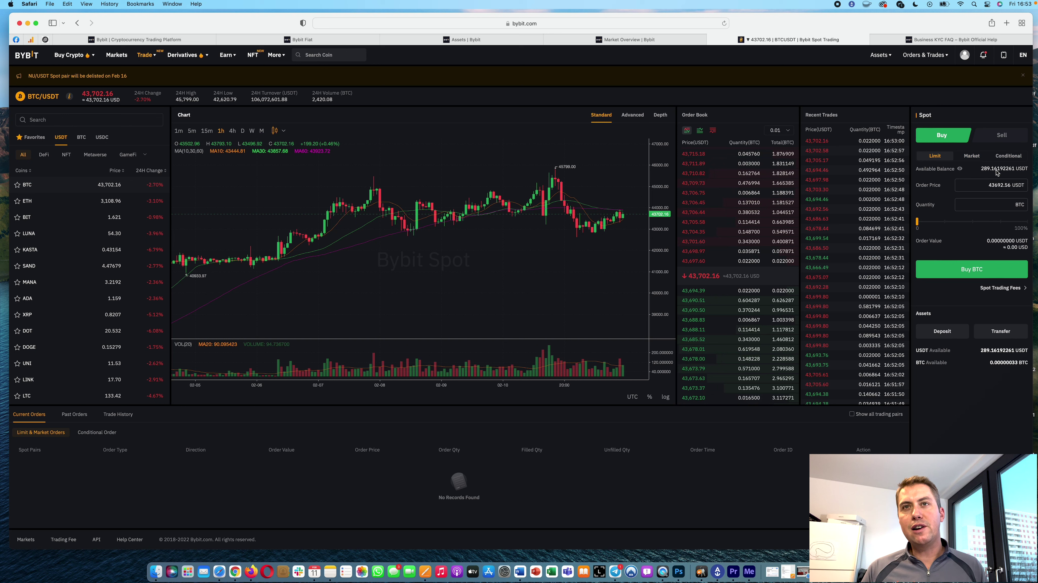
click(972, 160)
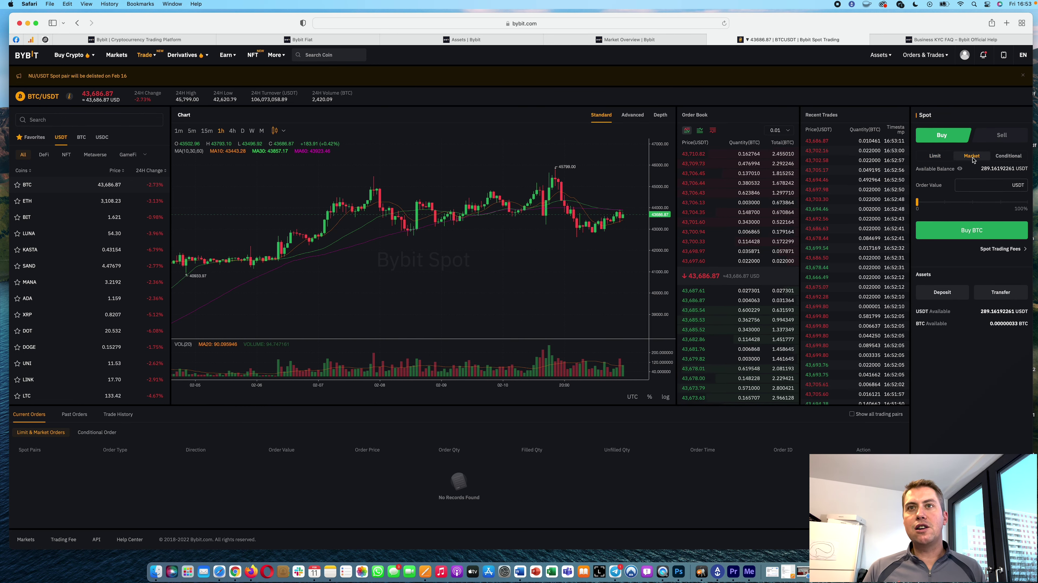
click(1027, 202)
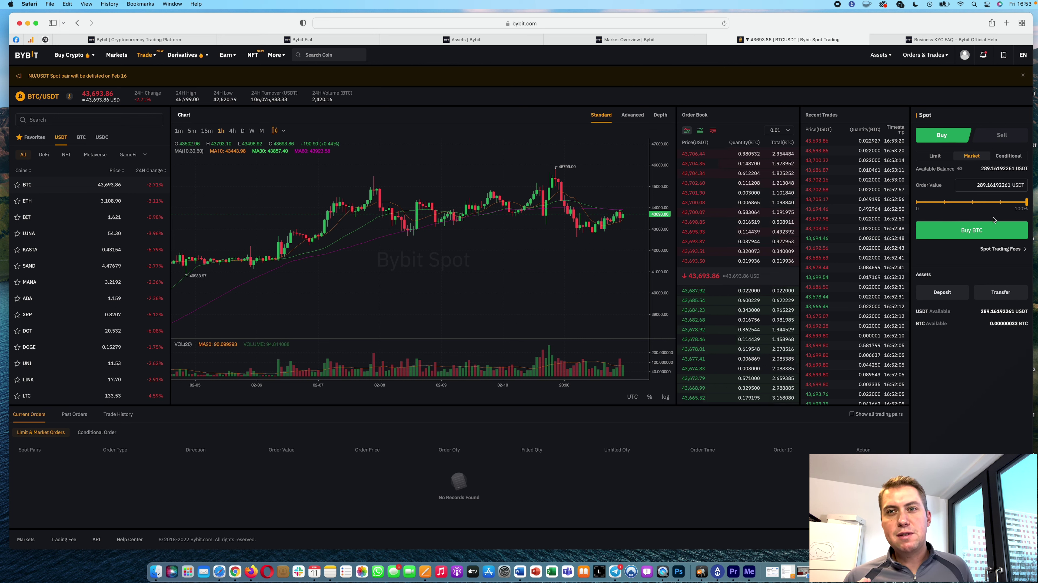
Step: Make it a limit buy of 0.006617 BTC at an order price of 40000 USDT
click(934, 155)
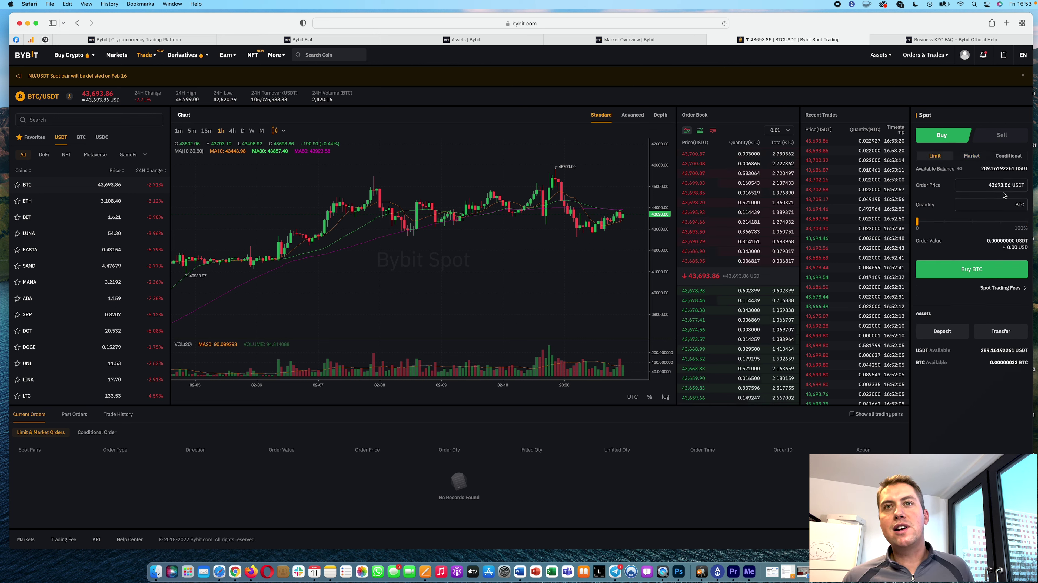
click(1000, 204)
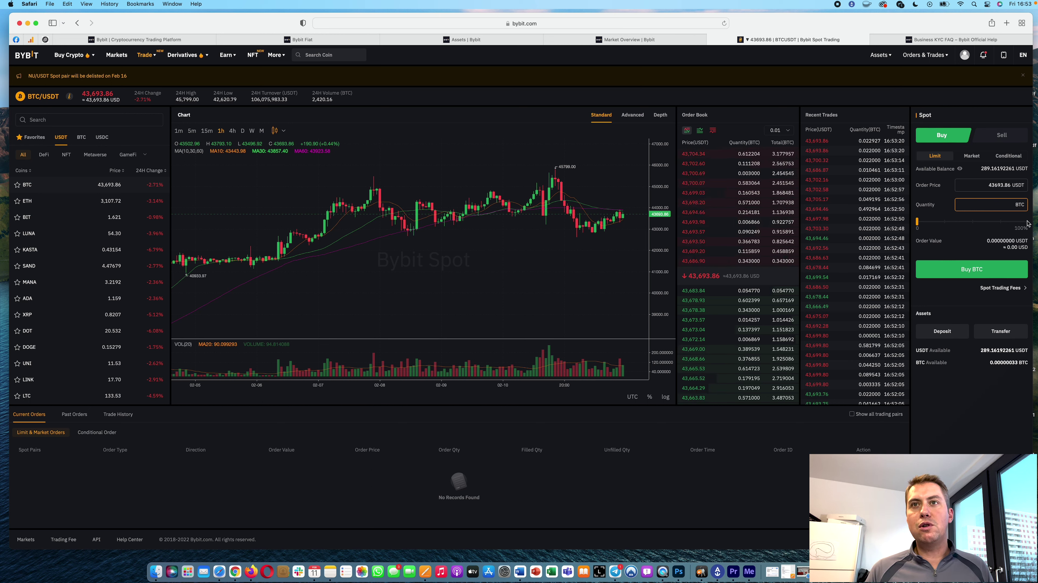
click(1026, 221)
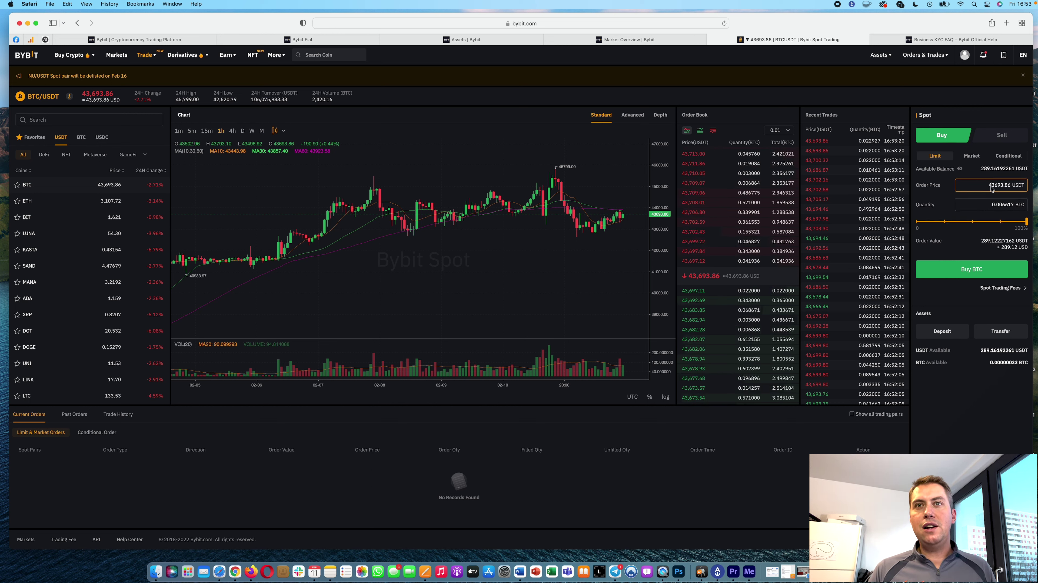
drag(991, 188, 1027, 192)
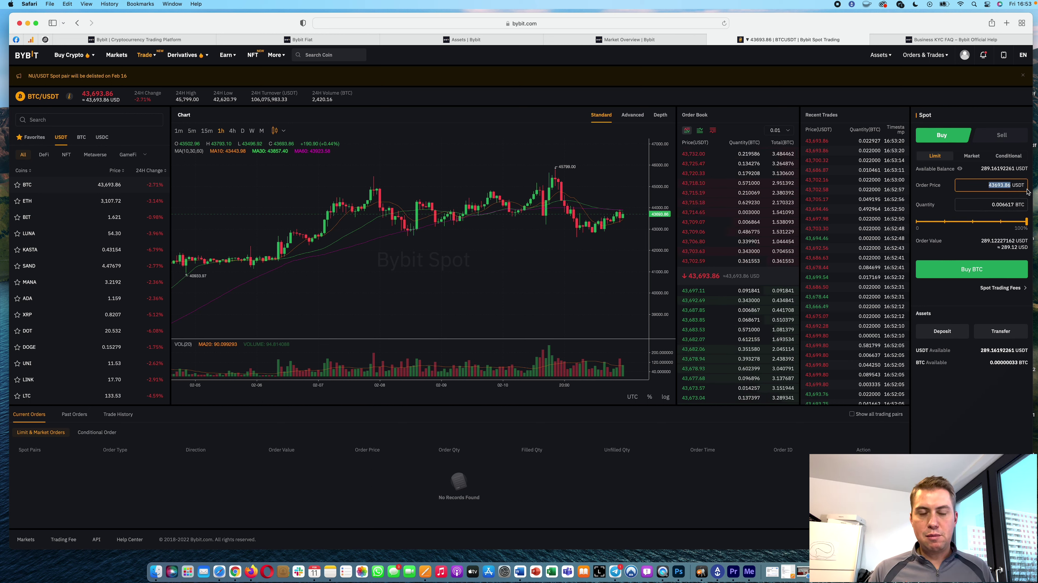
text(4000)
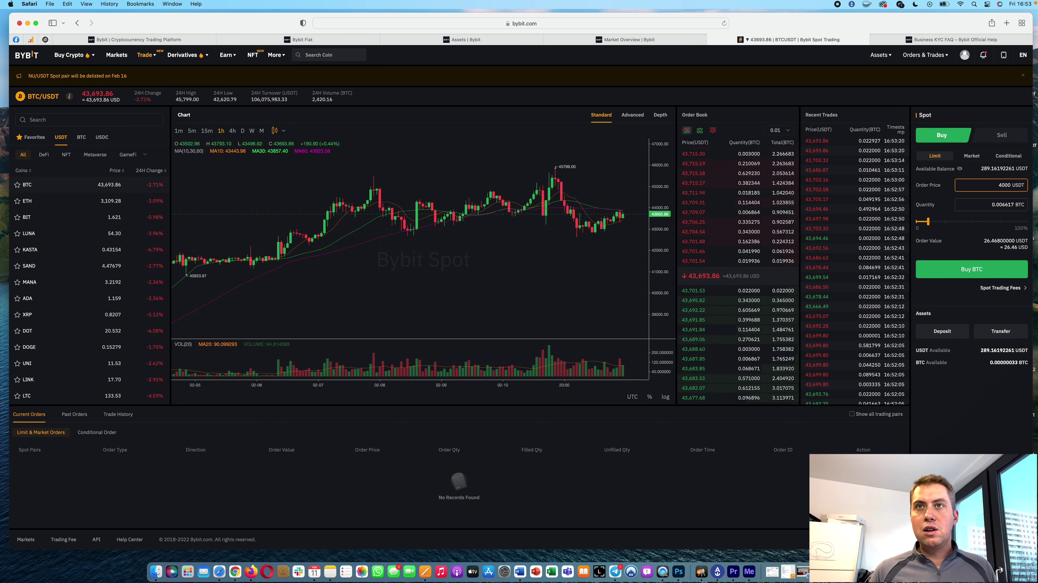
text(0)
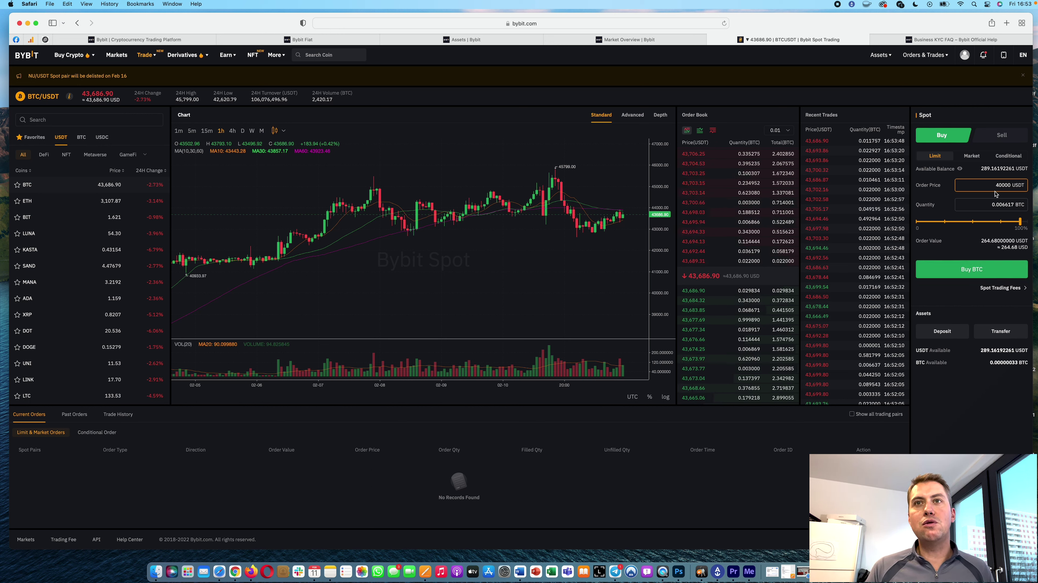
Step: Submit and confirm the 0.006617 BTC limit buy at 40,000 USDT
click(1006, 270)
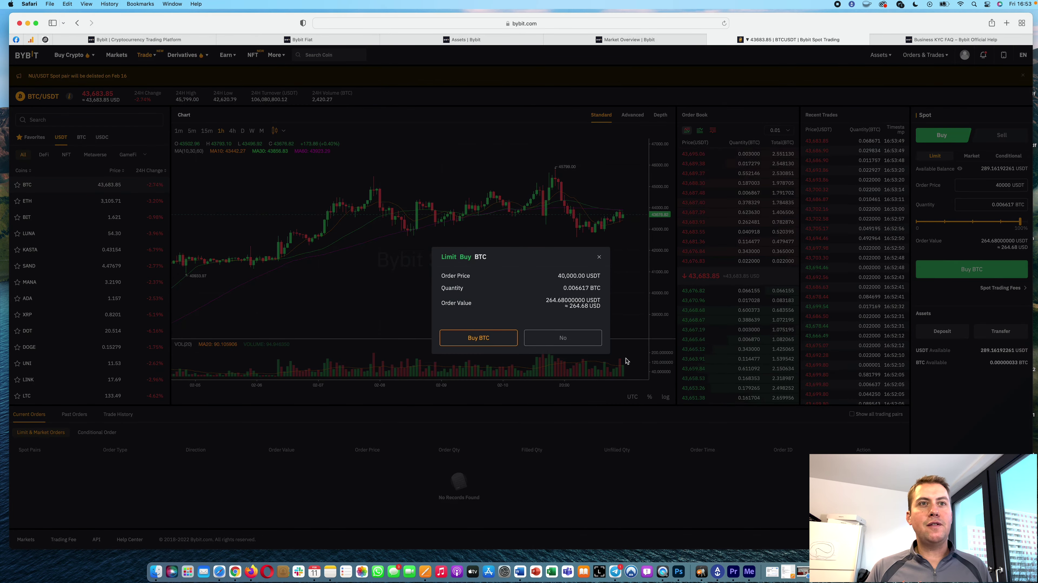
click(479, 339)
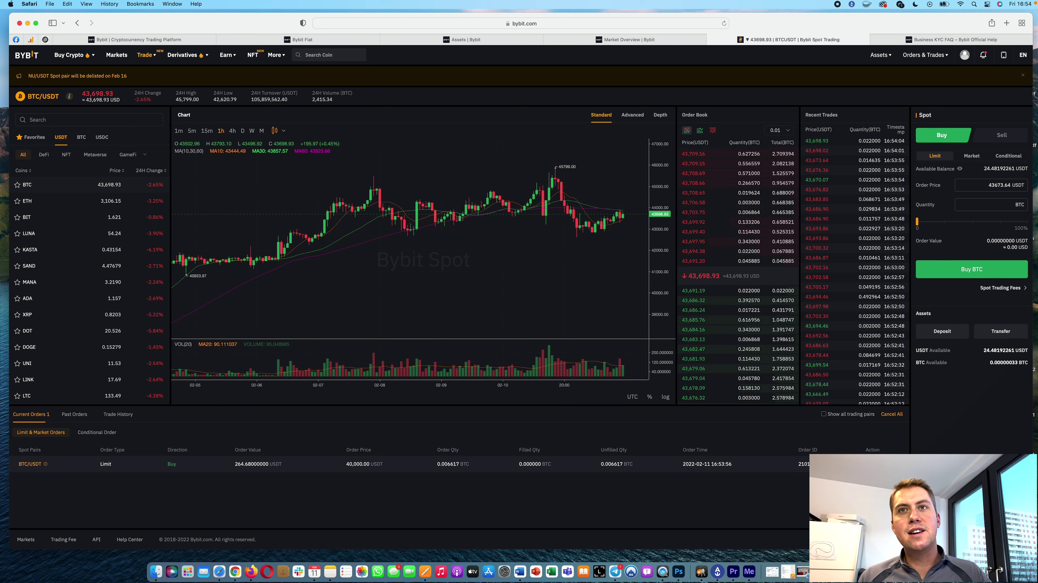
Step: Cancel the pending 40,000 USDT limit buy and switch the form to a market sell
click(873, 463)
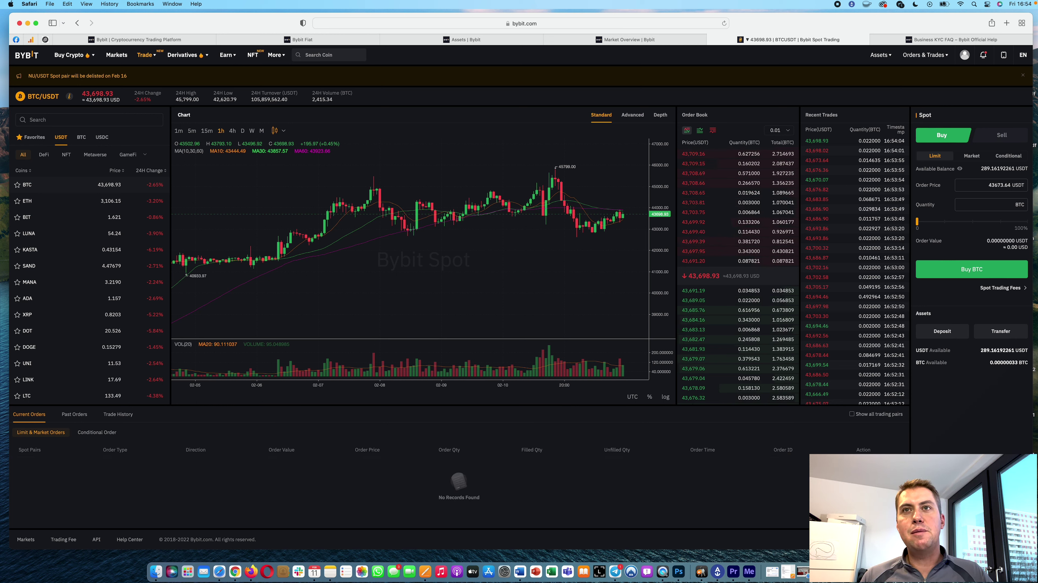
click(1006, 138)
click(975, 156)
Step: Compare the limit and market sell forms, then head for the Markets overview
click(937, 159)
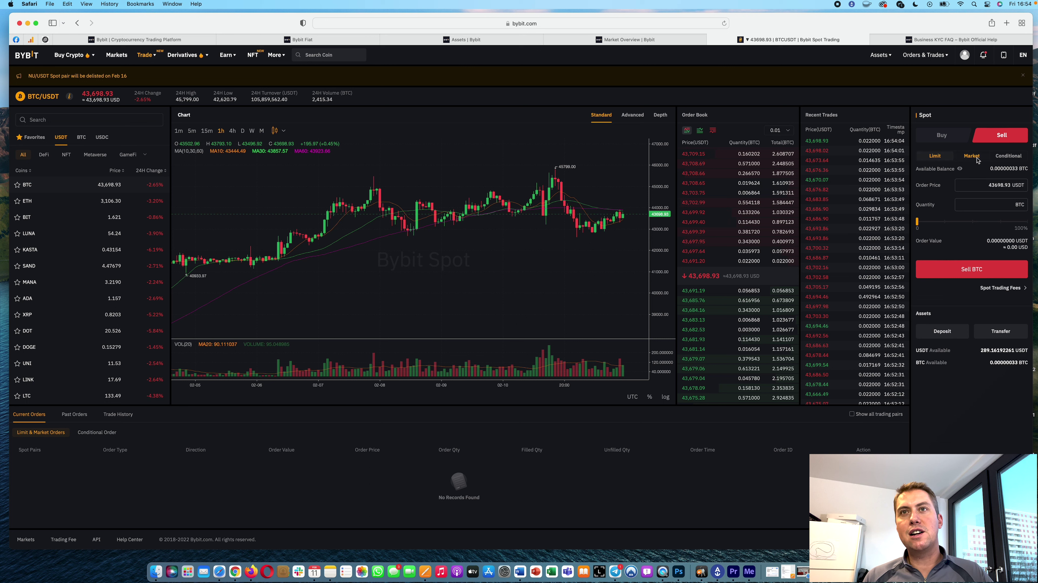
click(976, 158)
click(978, 231)
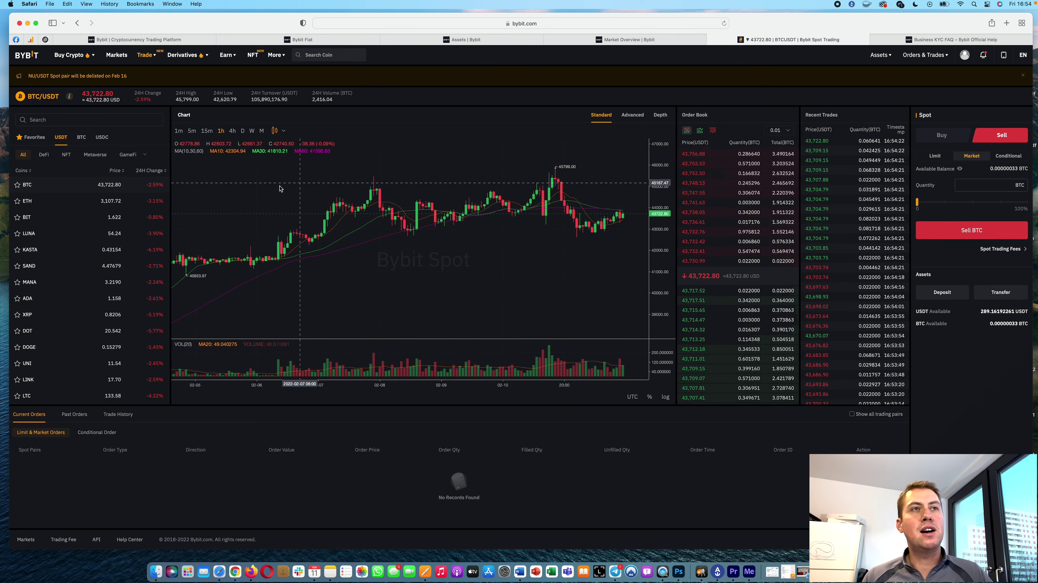
mouse_move(179, 49)
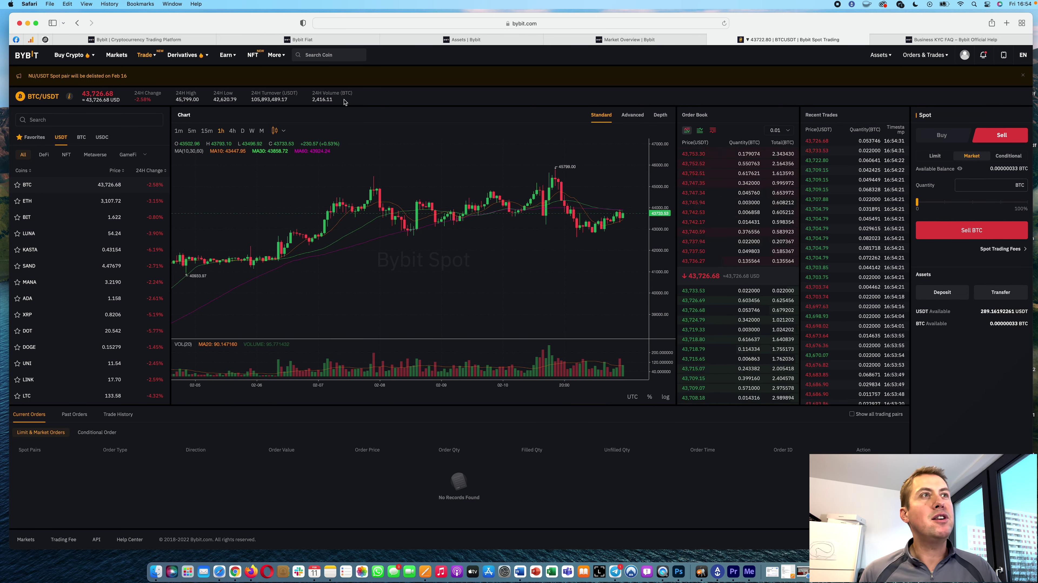
Step: Open the derivatives Markets overview and filter it to Inverse Perpetual pairs such as BTCUSD and ETHUSD
click(126, 58)
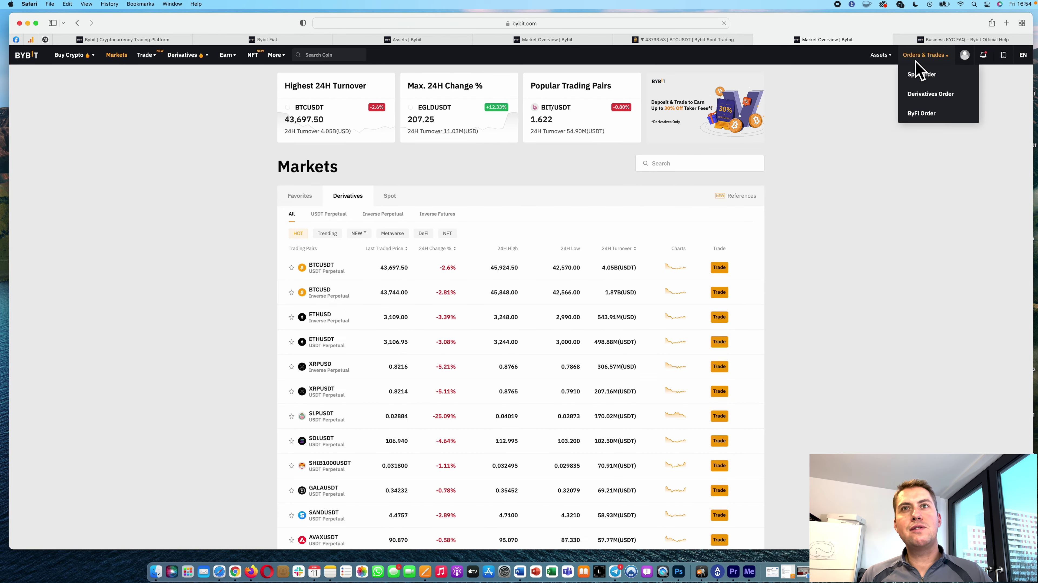
mouse_move(880, 54)
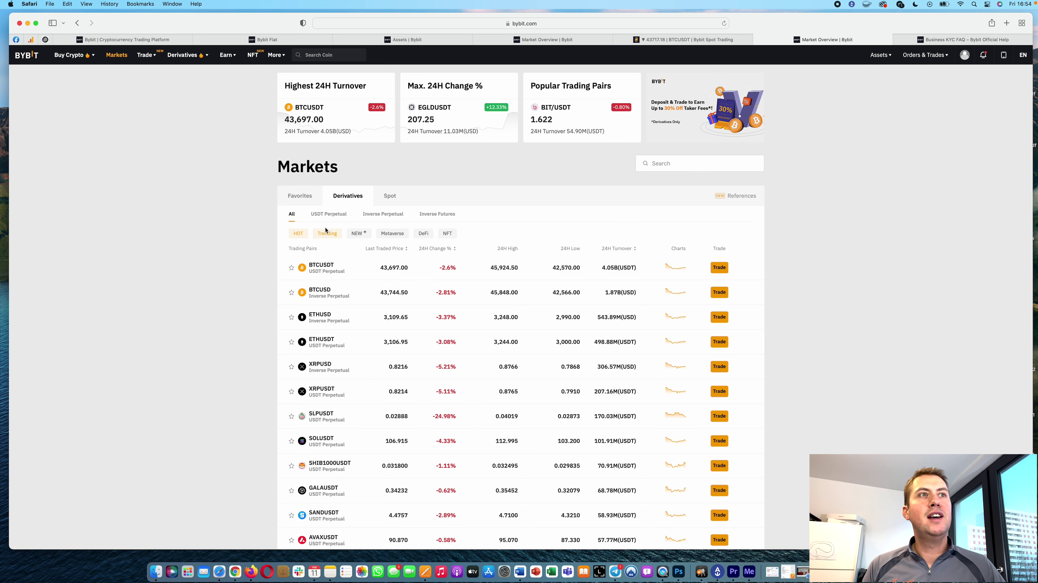
click(330, 214)
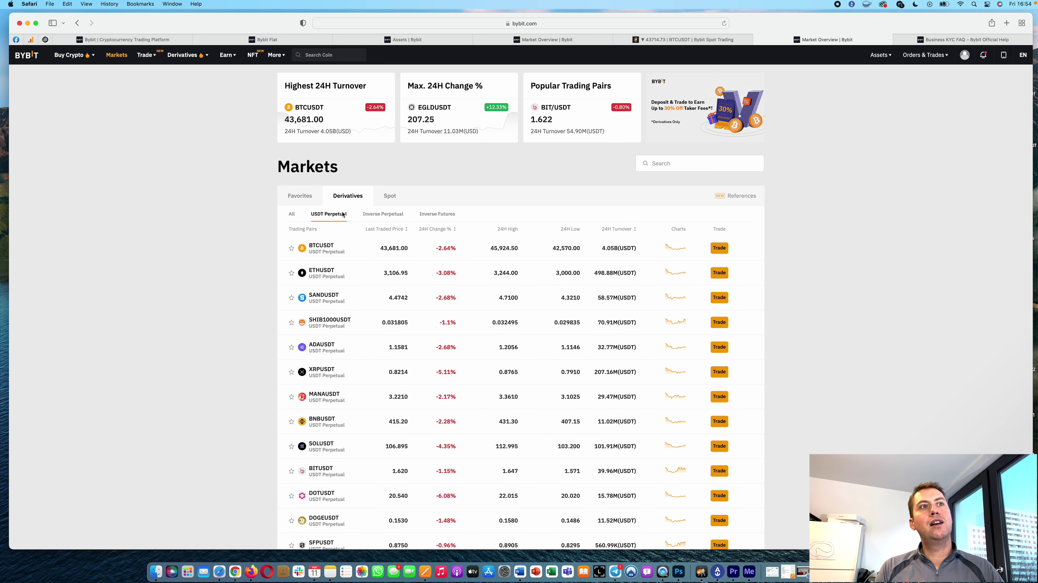
click(293, 214)
click(329, 214)
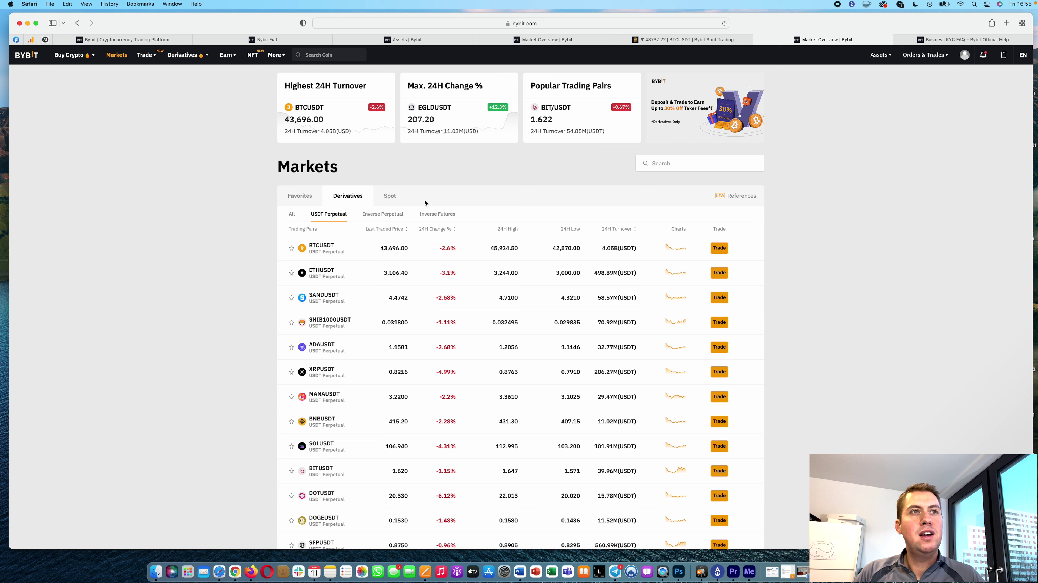
click(383, 213)
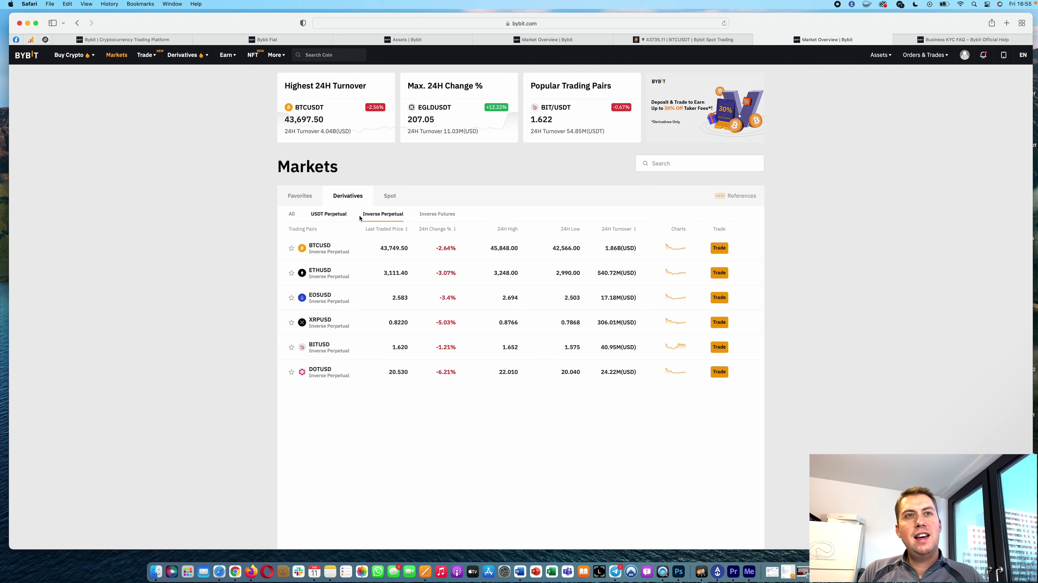
Step: Check the Inverse Futures contracts, then switch back to USDT Perpetual pairs like BTCUSDT and ETHUSDT
click(330, 215)
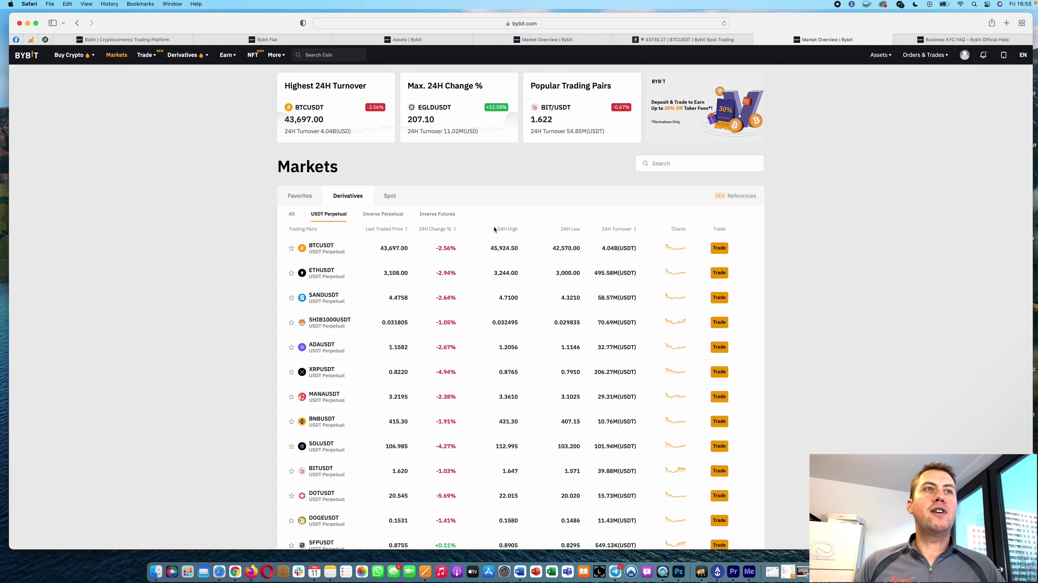
click(429, 217)
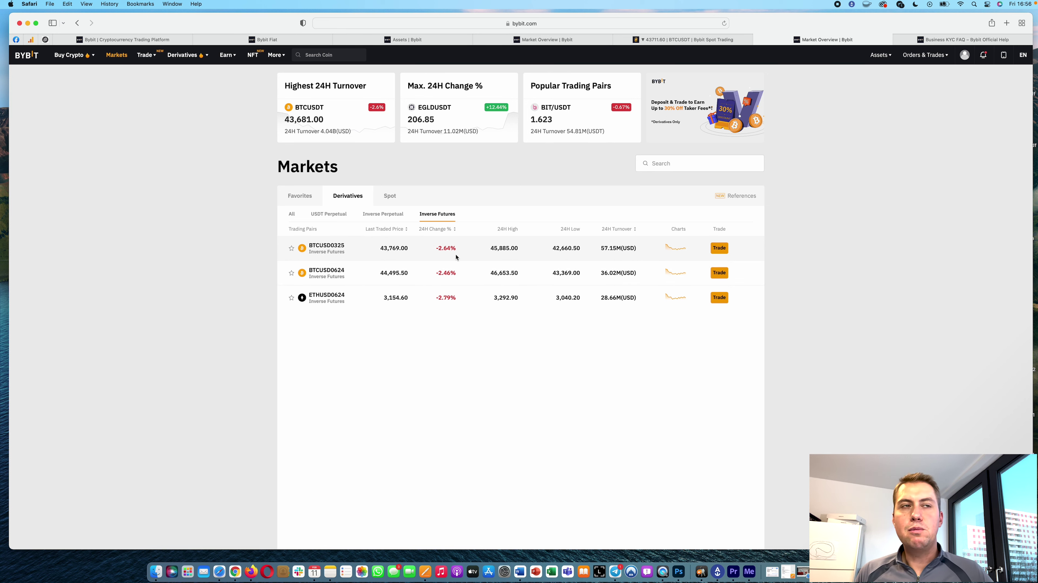
click(328, 213)
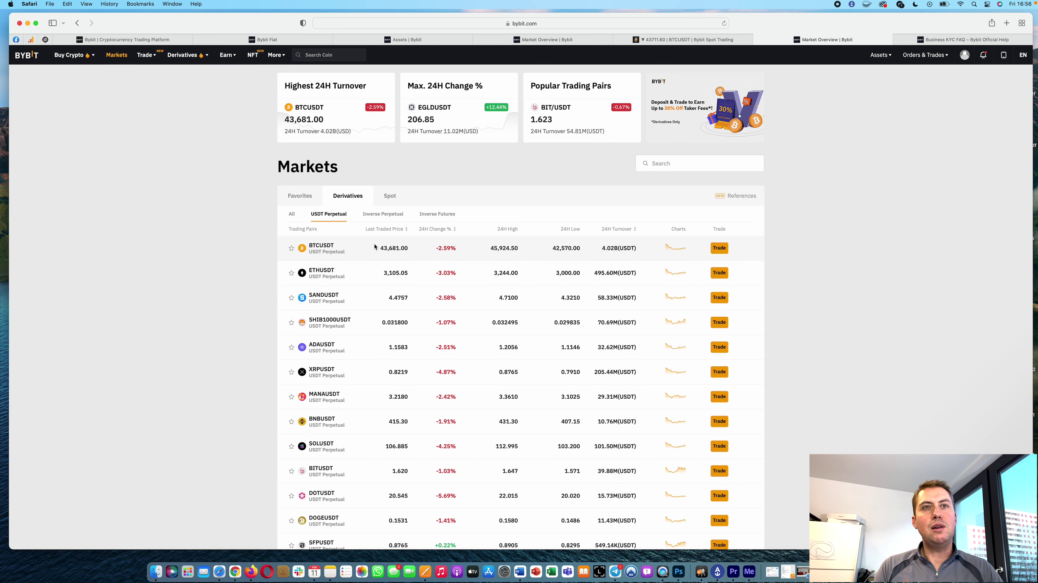
Step: Open the BTCUSDT perpetual page and review its Margin Mode, keeping Isolated with 1x leverage
click(331, 249)
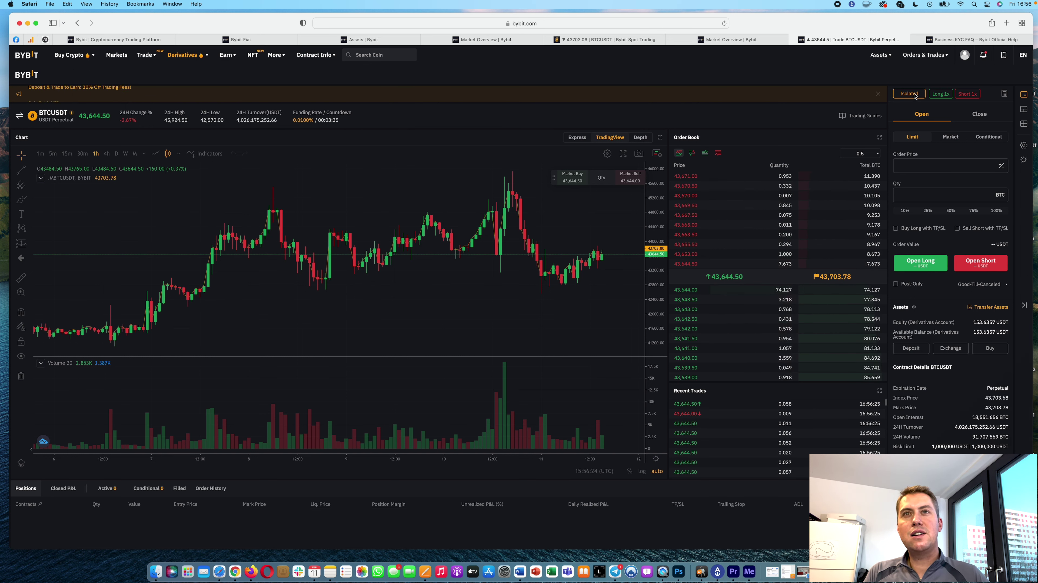
click(909, 94)
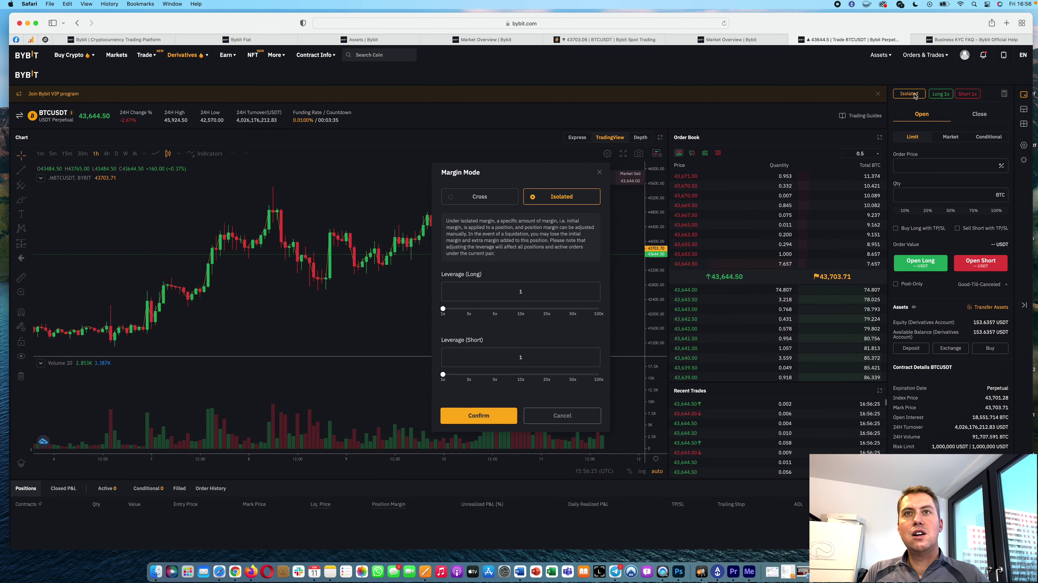
click(482, 198)
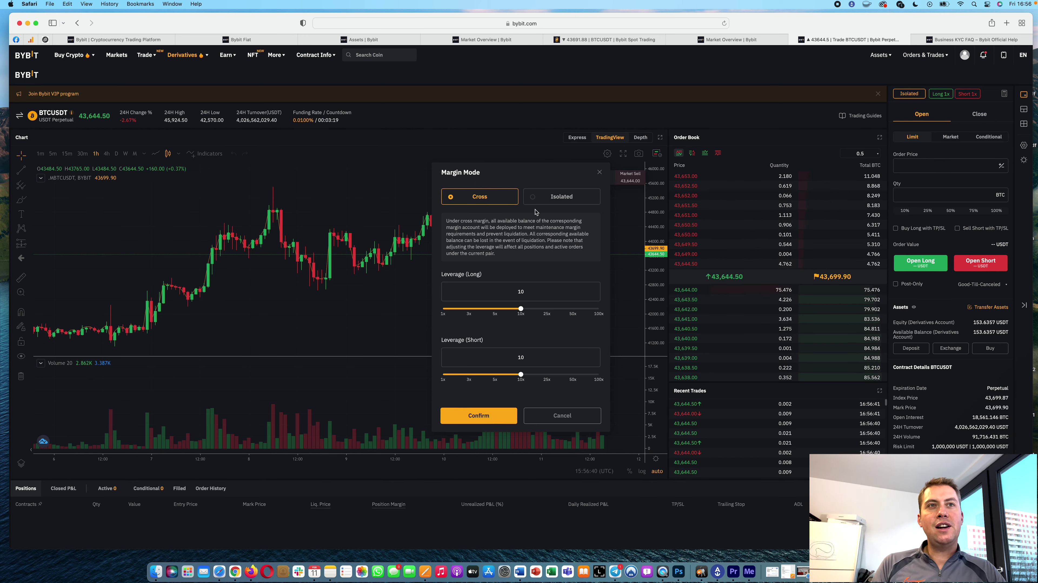
click(542, 197)
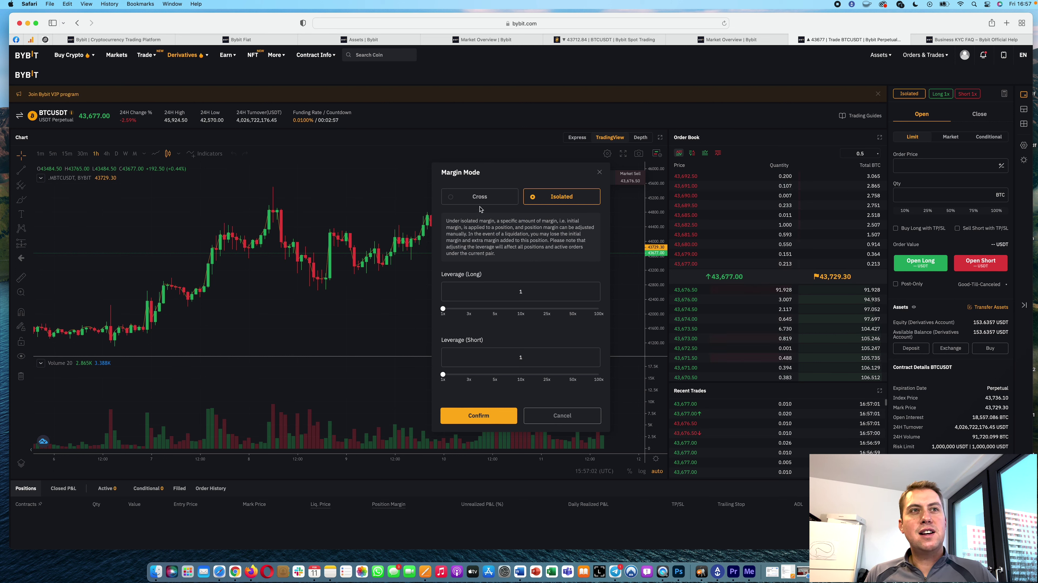
mouse_move(446, 312)
mouse_down()
mouse_move(485, 310)
mouse_move(412, 309)
mouse_move(610, 306)
mouse_move(438, 311)
mouse_up()
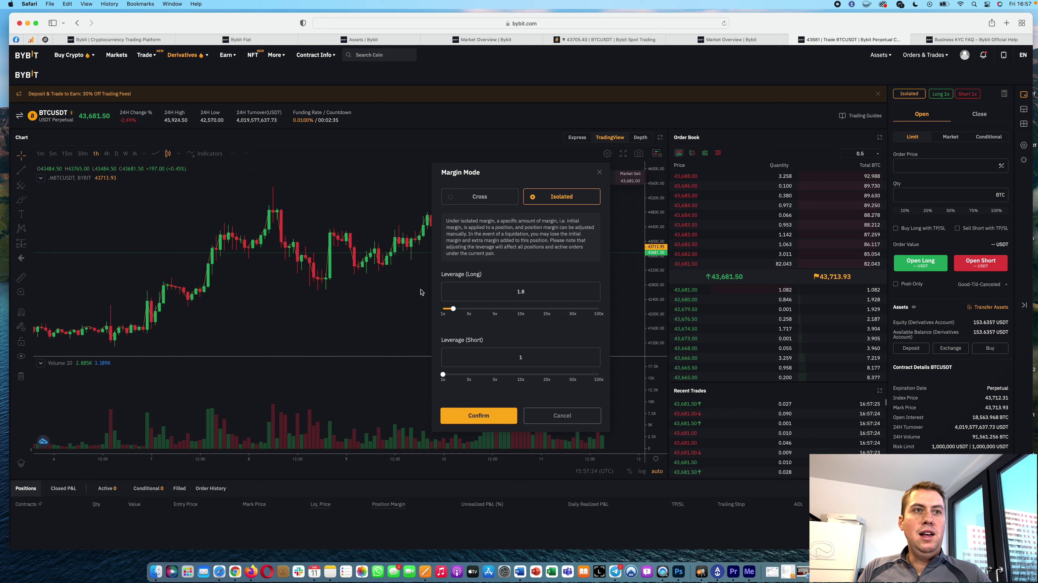
Step: Make the BTCUSDT order a Market order for the full 0.003 BTC, about 131.04 USDT
click(600, 172)
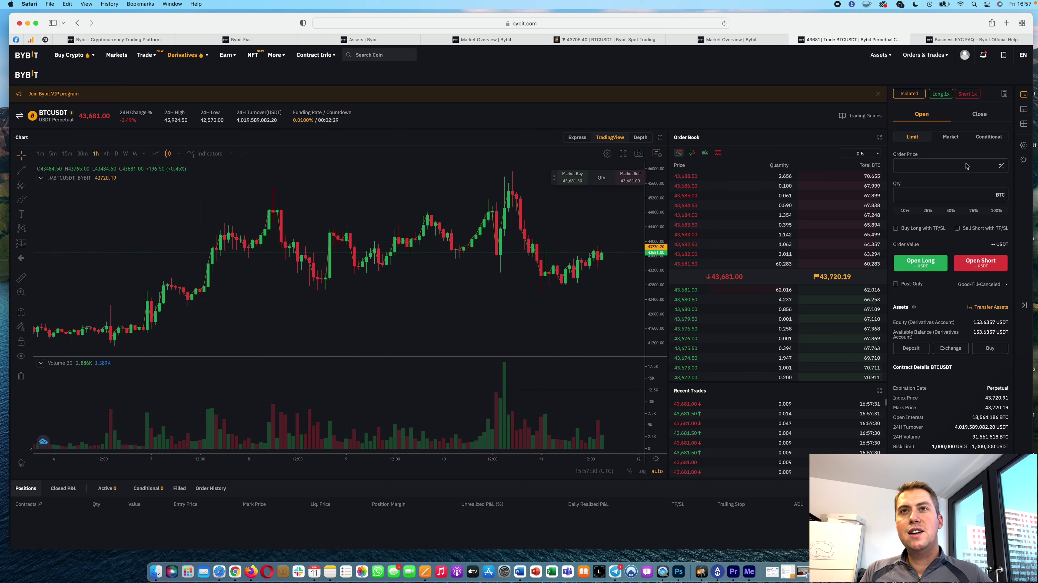
click(950, 137)
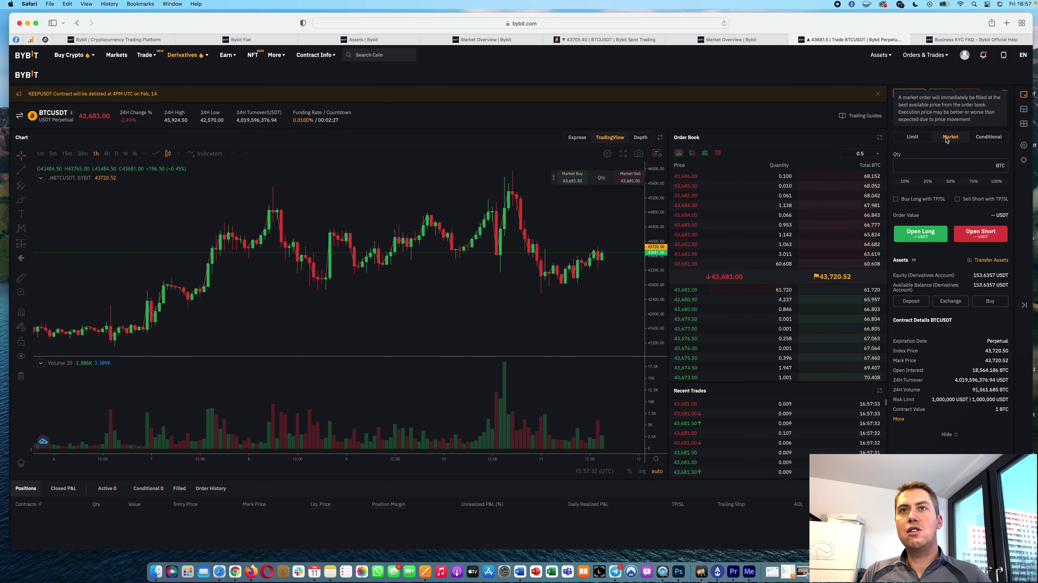
click(992, 181)
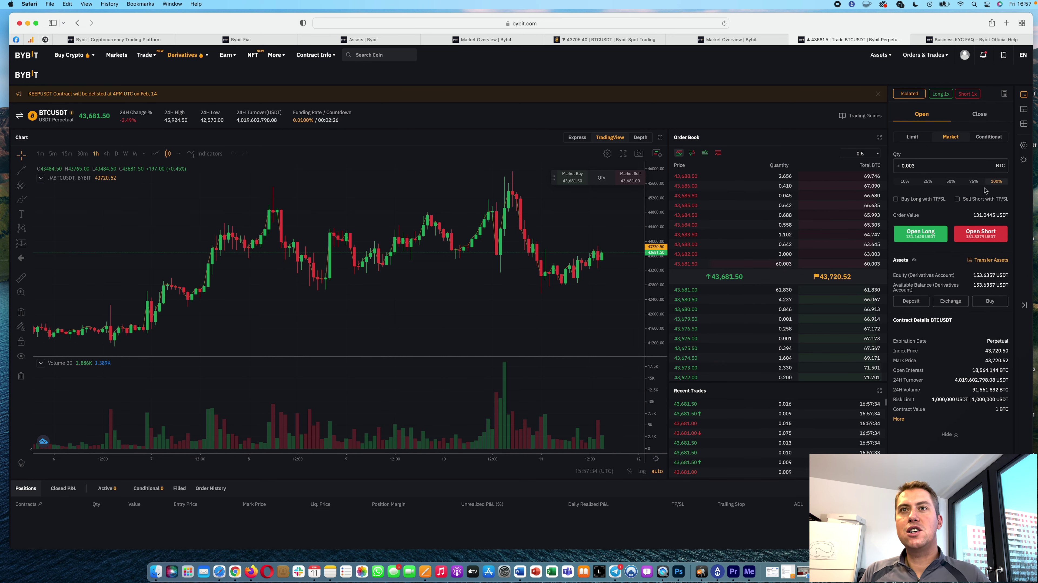
click(912, 137)
click(971, 168)
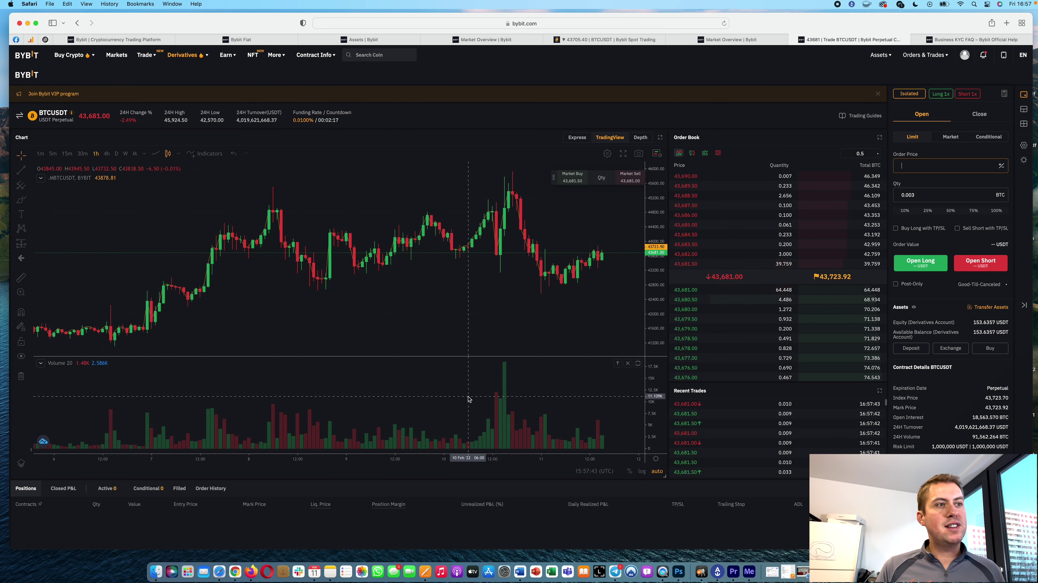
click(951, 137)
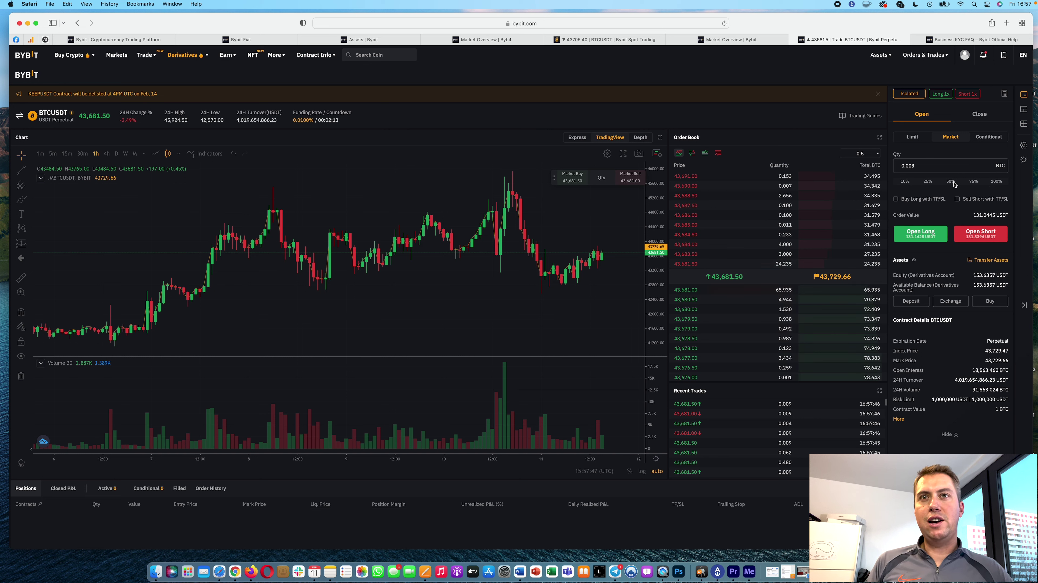
click(996, 181)
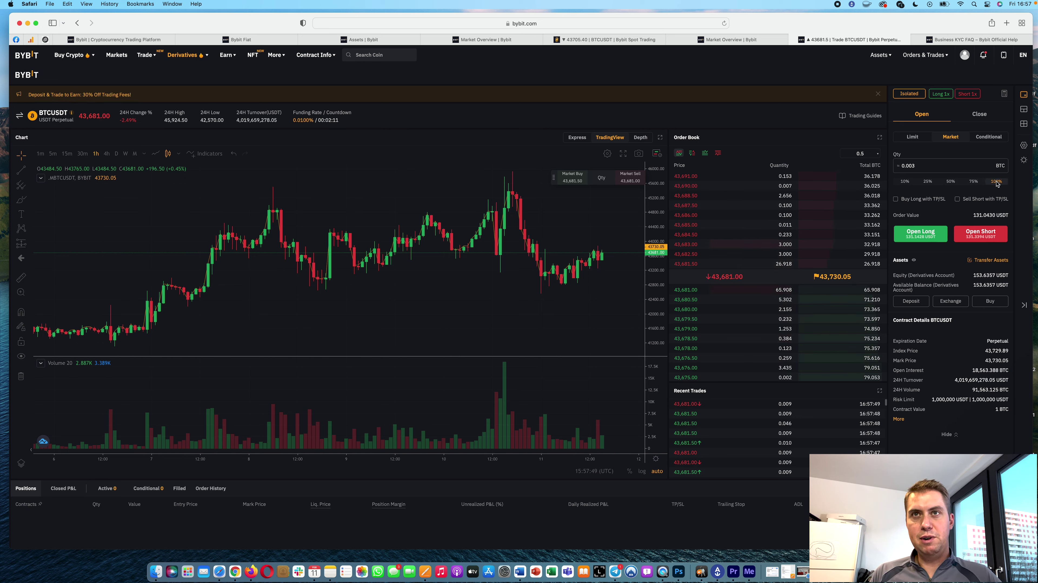
Step: Open a 0.003 BTC long on BTCUSDT at market, entering at 43,681.5
click(924, 235)
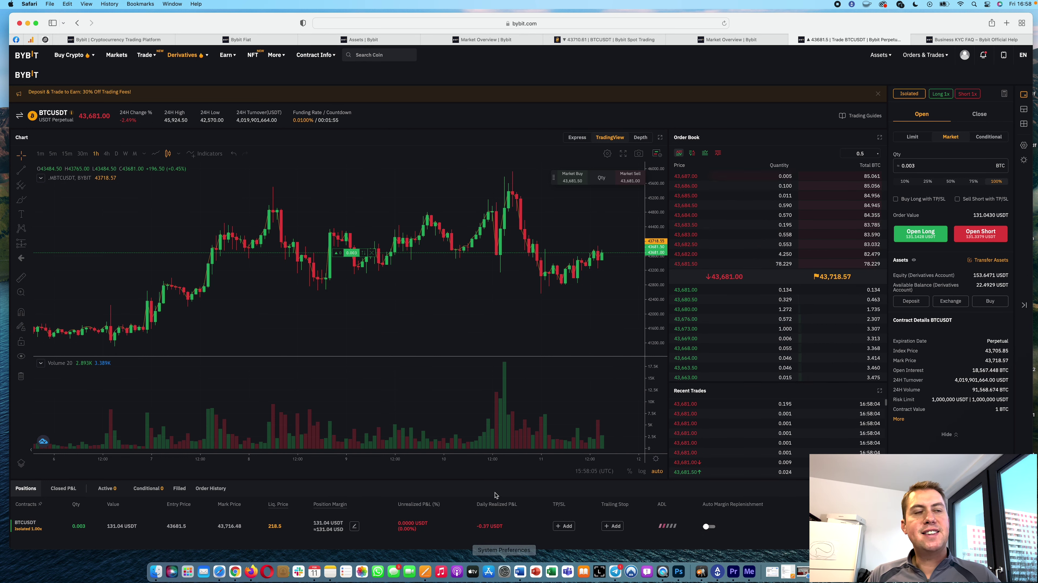
mouse_move(318, 118)
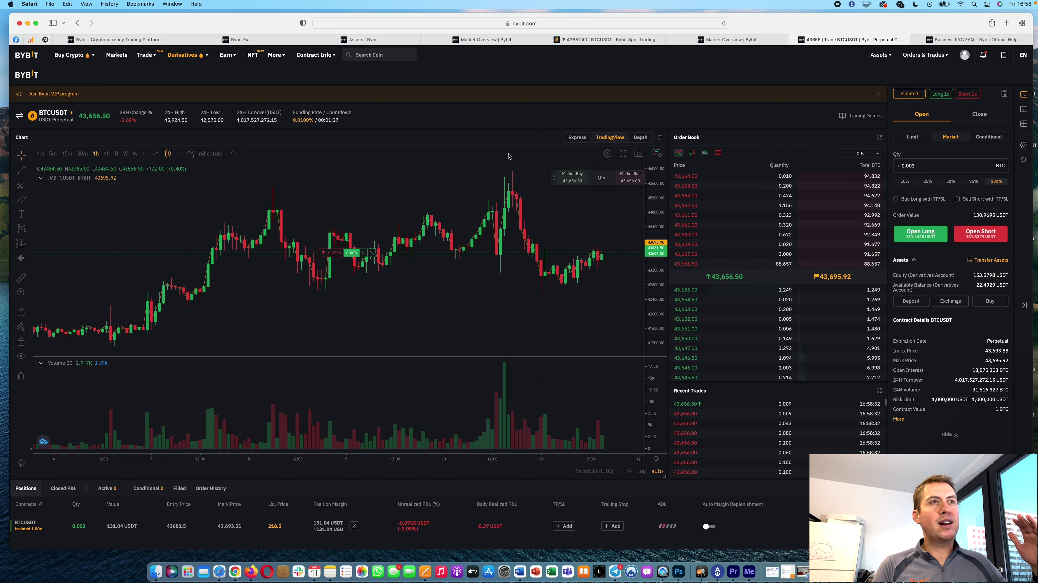
mouse_move(310, 120)
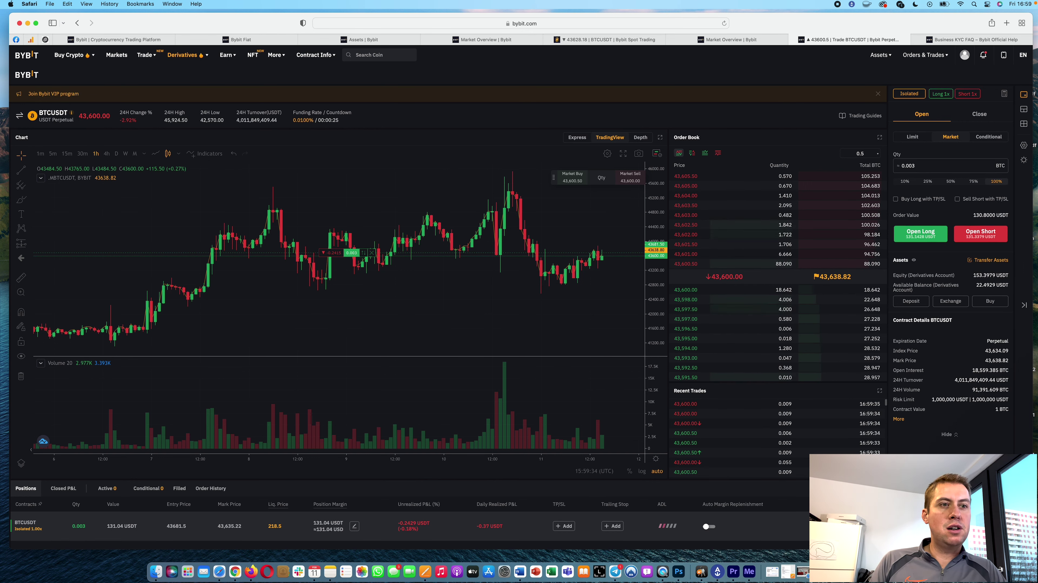
Step: Market-close 100% of the 0.003 BTC BTCUSDT long, leaving 153.1858 USDT equity
click(848, 525)
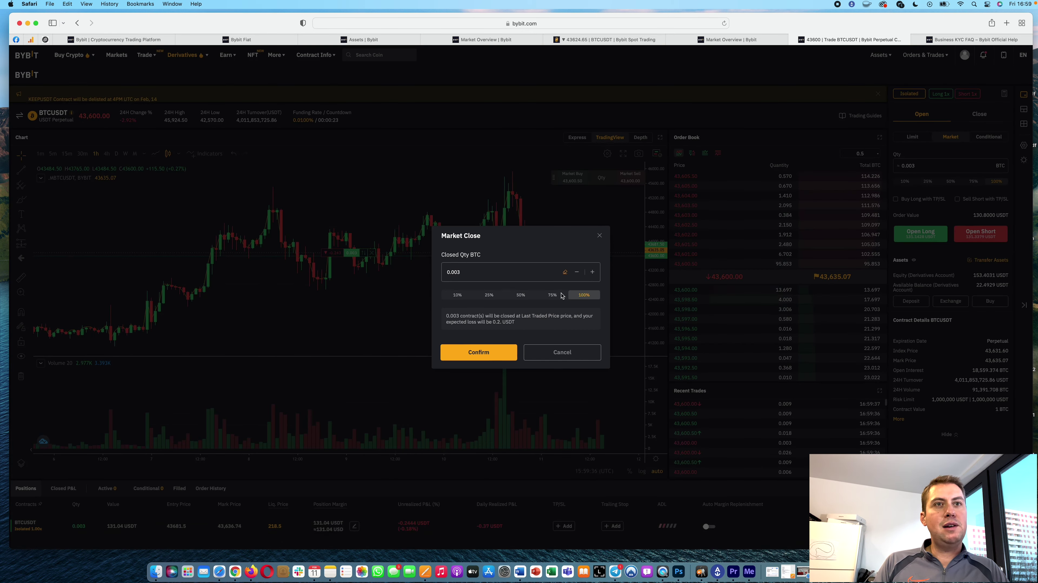
click(493, 357)
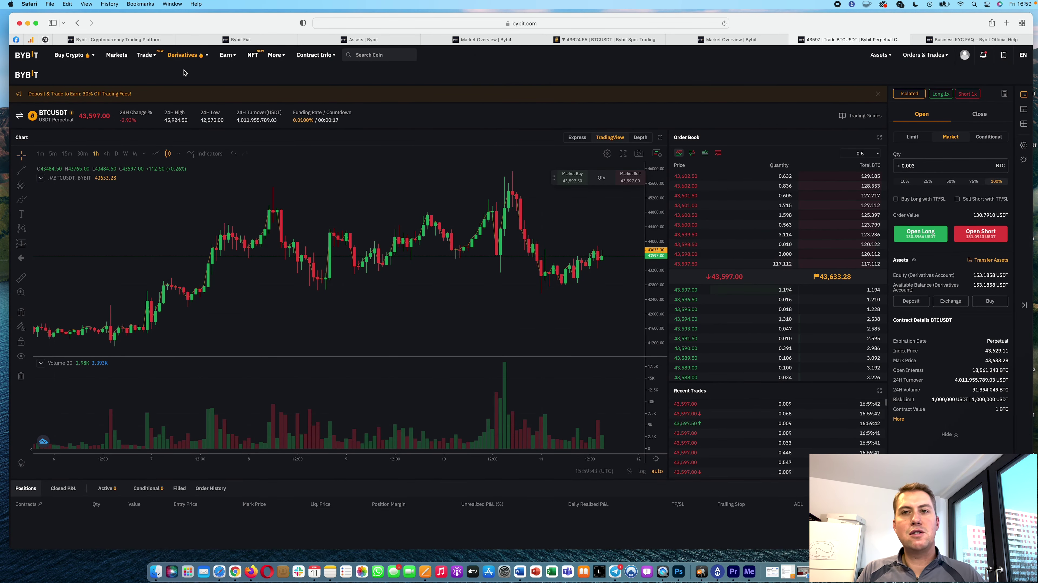
mouse_move(178, 61)
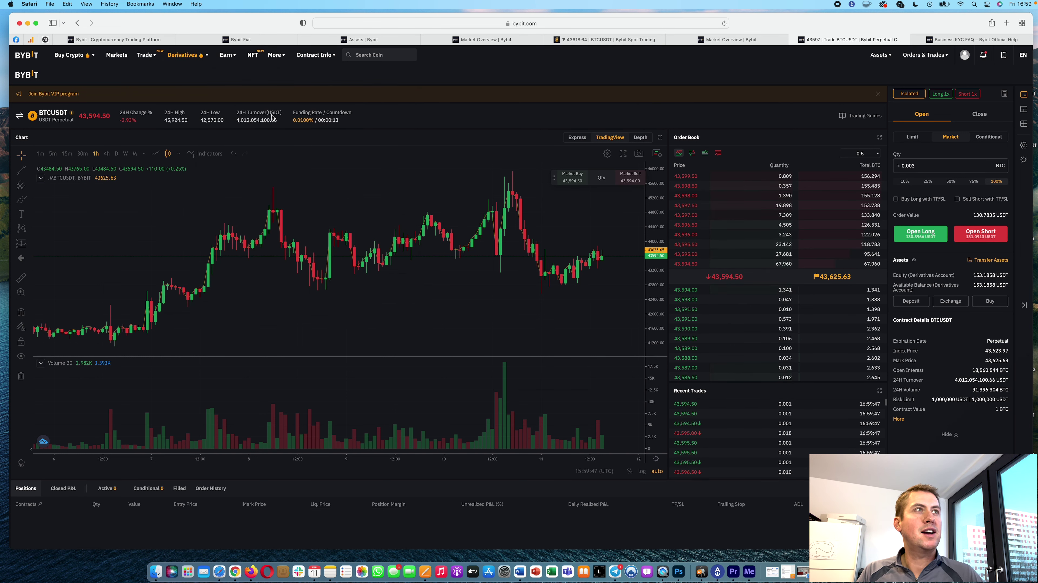
mouse_move(228, 61)
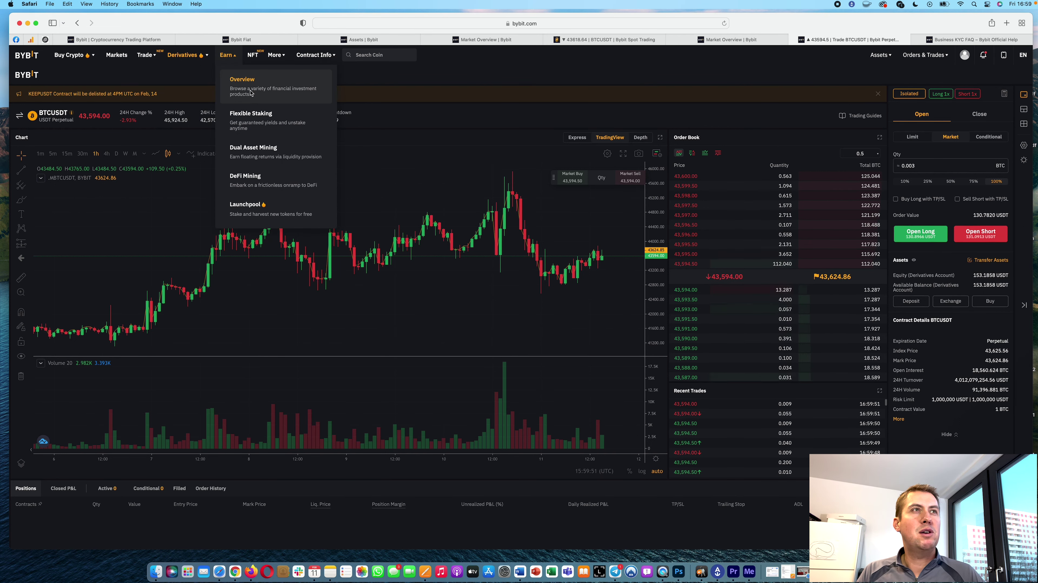
Step: Open the ByFi Center via Earn > Overview and scroll through the Flexible Staking products
click(242, 79)
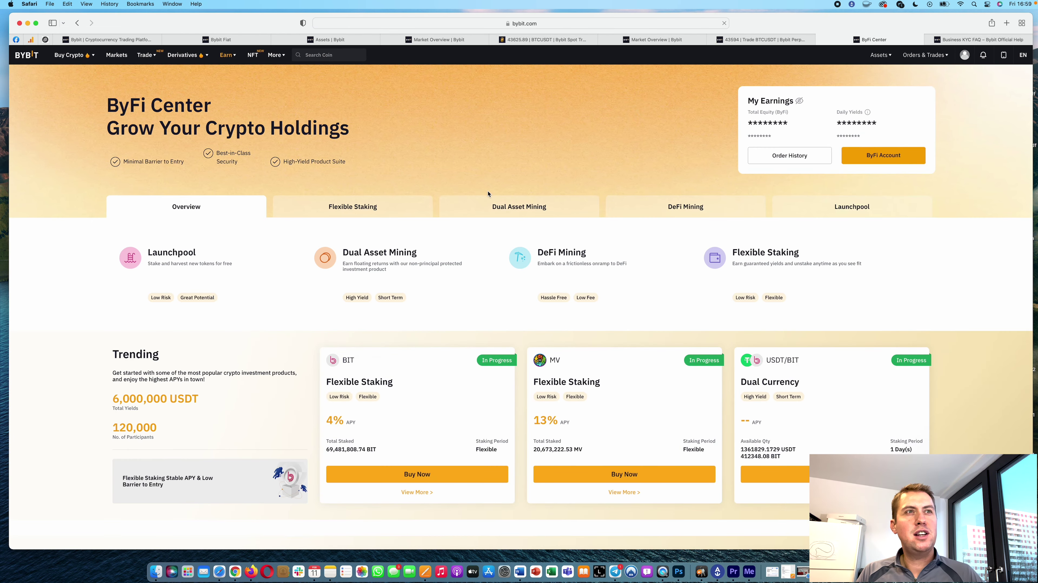
scroll(429, 319, down, 5)
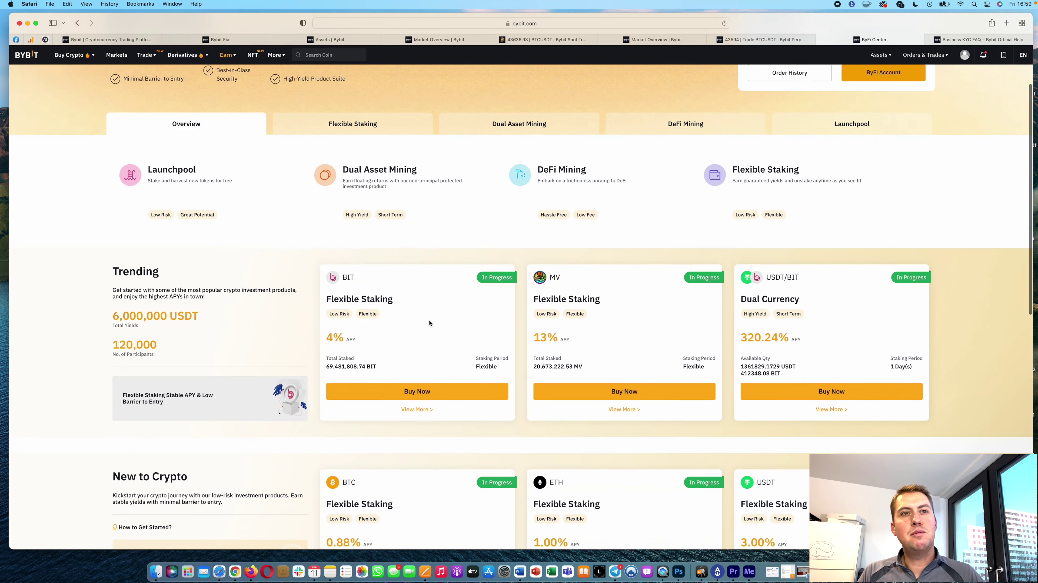
scroll(433, 327, up, 5)
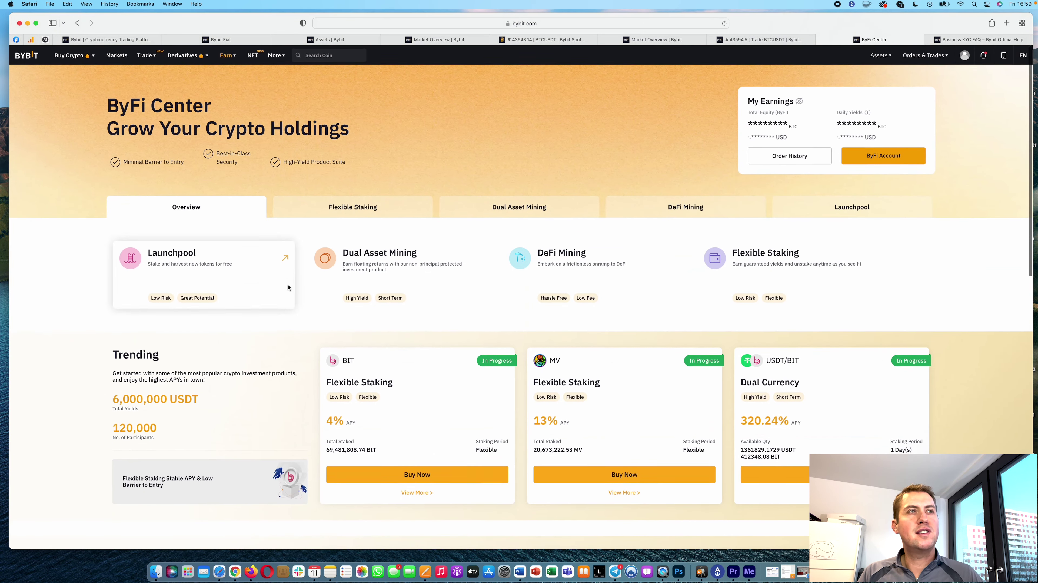
click(389, 206)
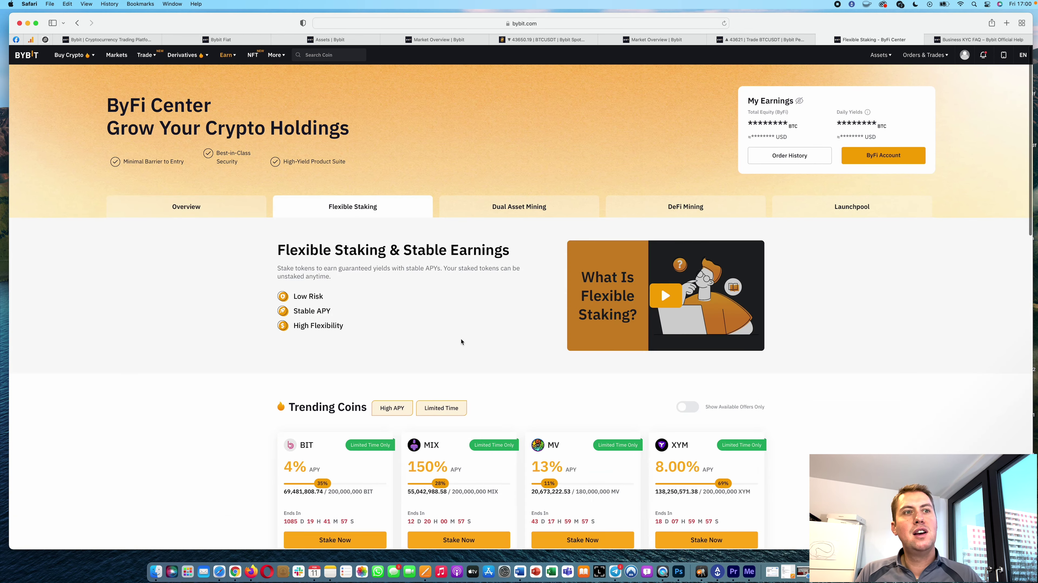
scroll(460, 338, down, 3)
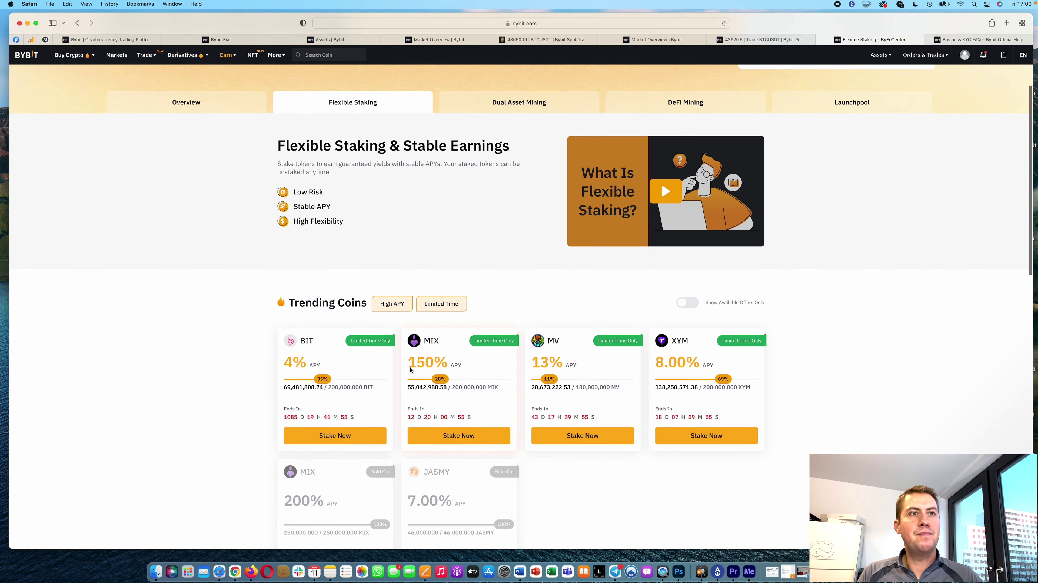
scroll(410, 369, down, 2)
scroll(389, 325, up, 5)
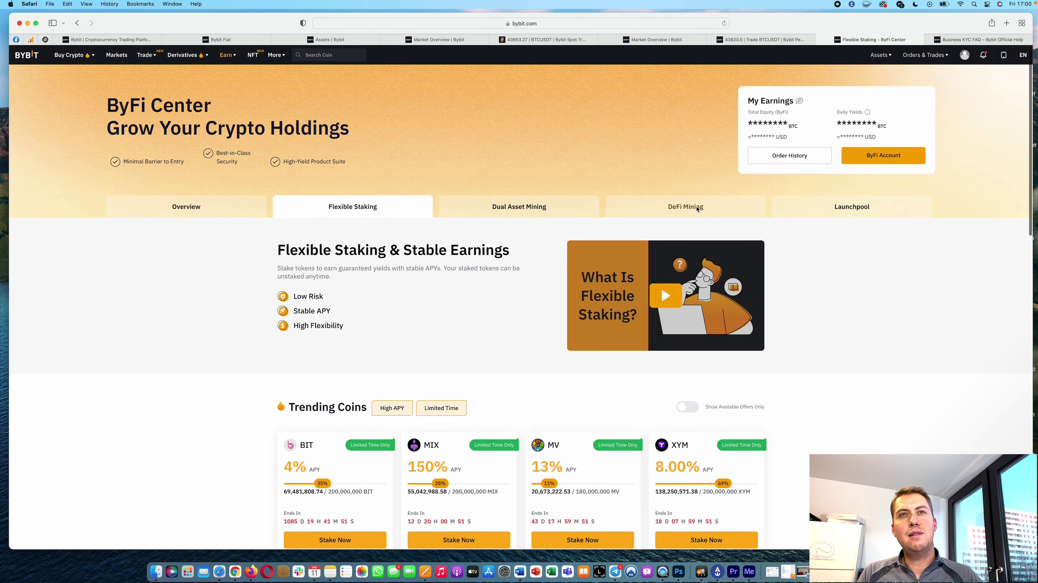
Step: Compare the DeFi Mining and Dual Asset Mining product lists
click(697, 208)
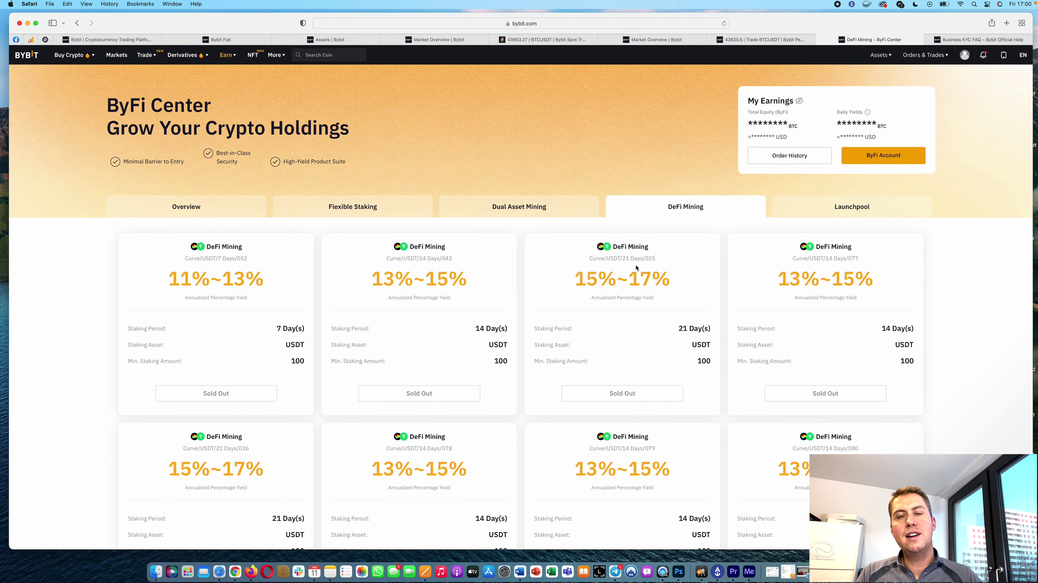
scroll(553, 324, down, 10)
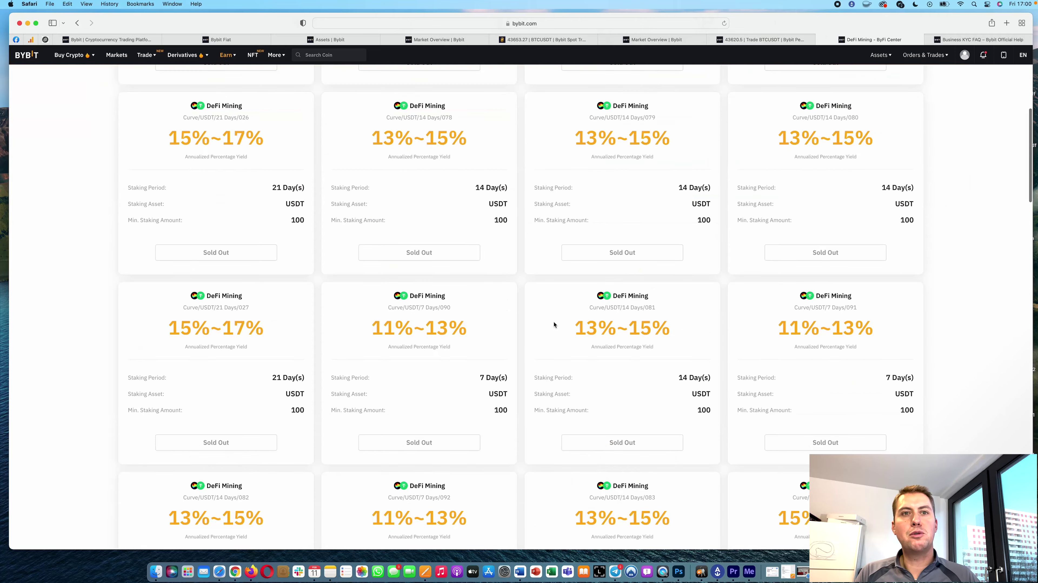
scroll(554, 324, up, 15)
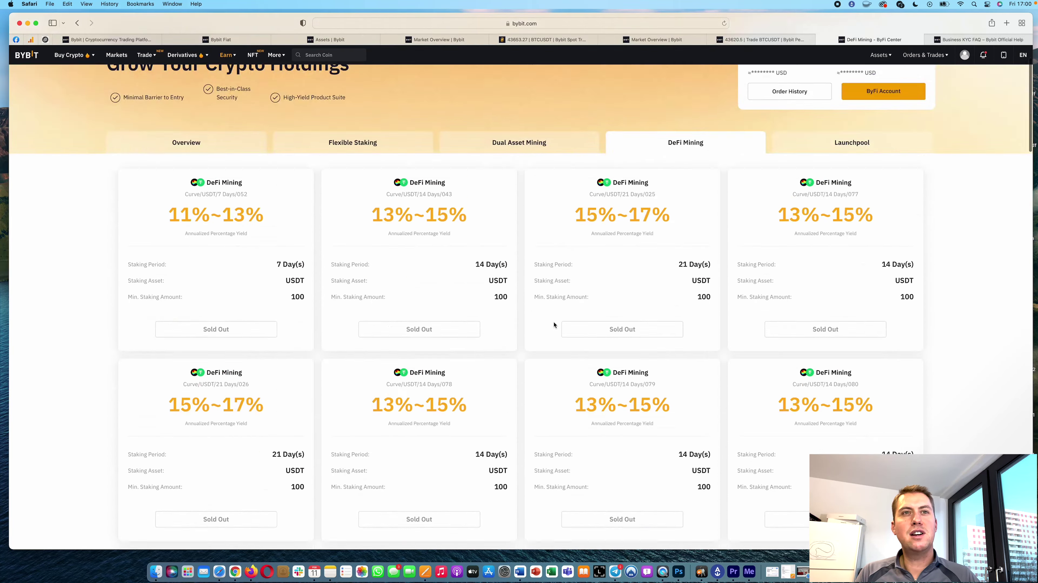
click(521, 207)
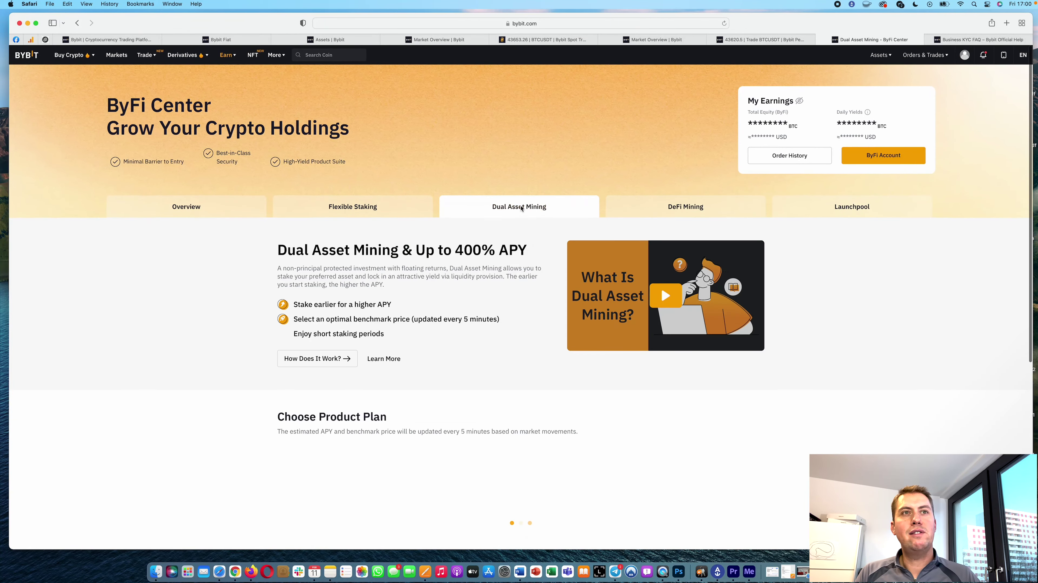
click(372, 210)
click(699, 210)
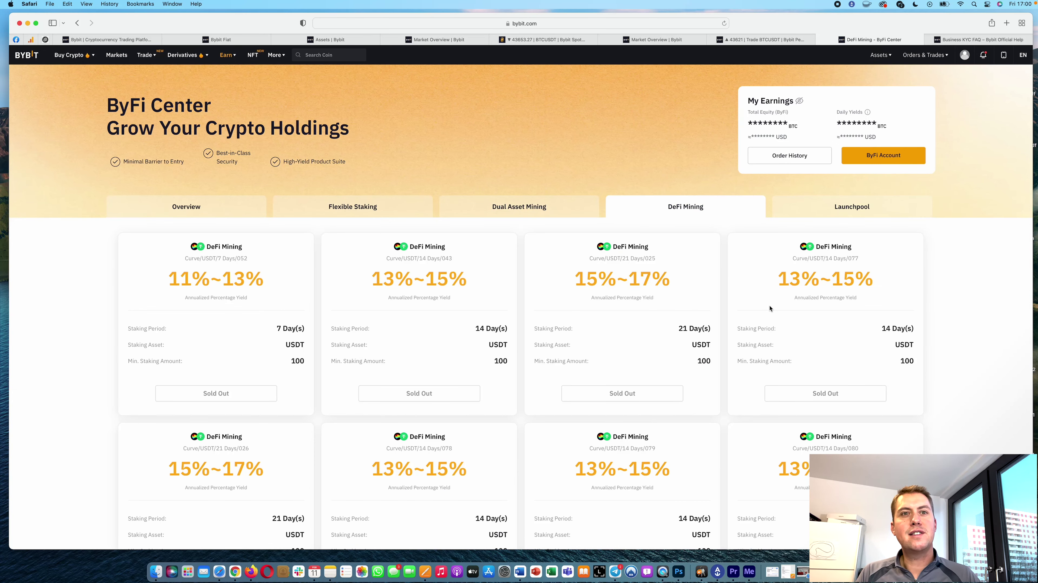
scroll(769, 309, down, 10)
scroll(767, 306, up, 10)
click(534, 219)
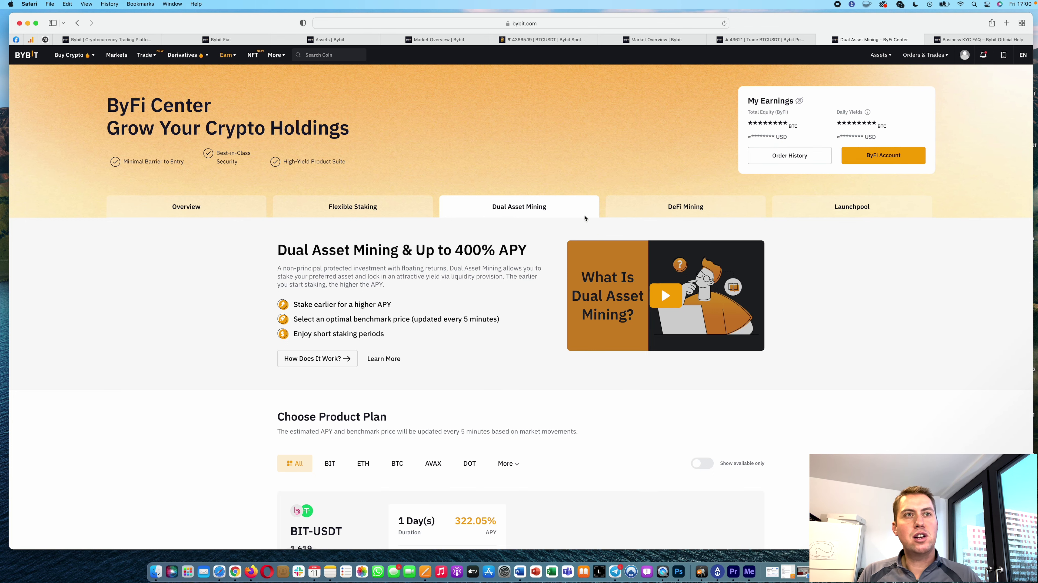
Step: Return to the Flexible Staking tab and scroll through its offers
click(378, 209)
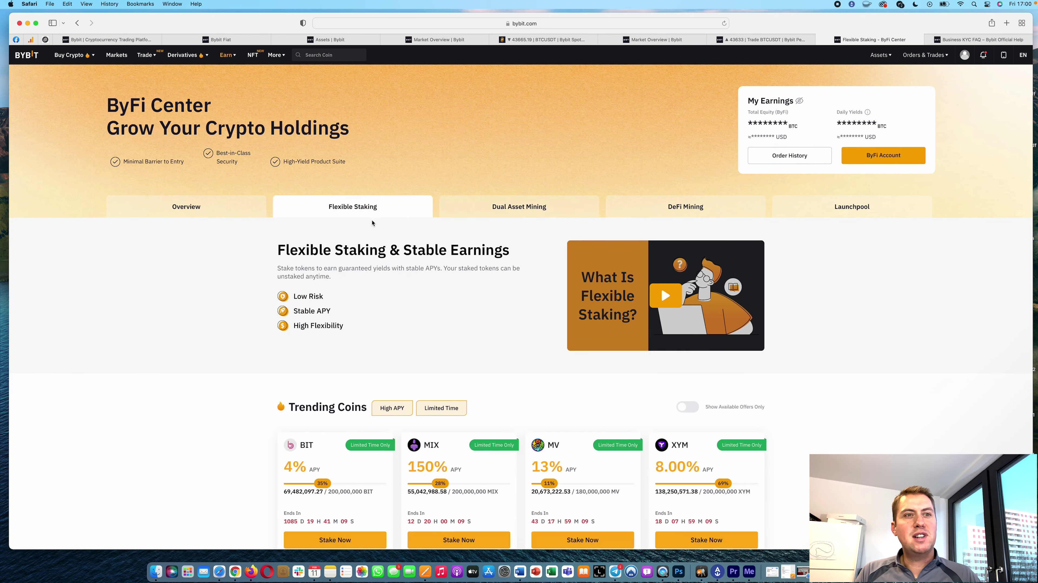
scroll(381, 240, down, 1)
scroll(381, 240, down, 5)
scroll(382, 239, down, 3)
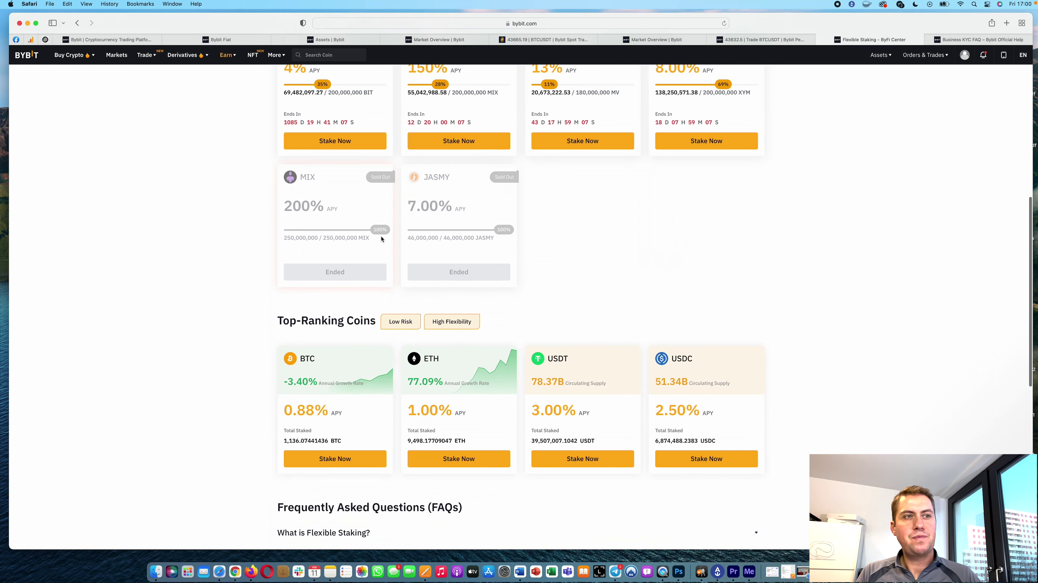
scroll(381, 236, up, 10)
Step: Cycle through the Launchpool, DeFi Mining, Dual Asset Mining and Flexible Staking tabs, ending on Overview
click(211, 205)
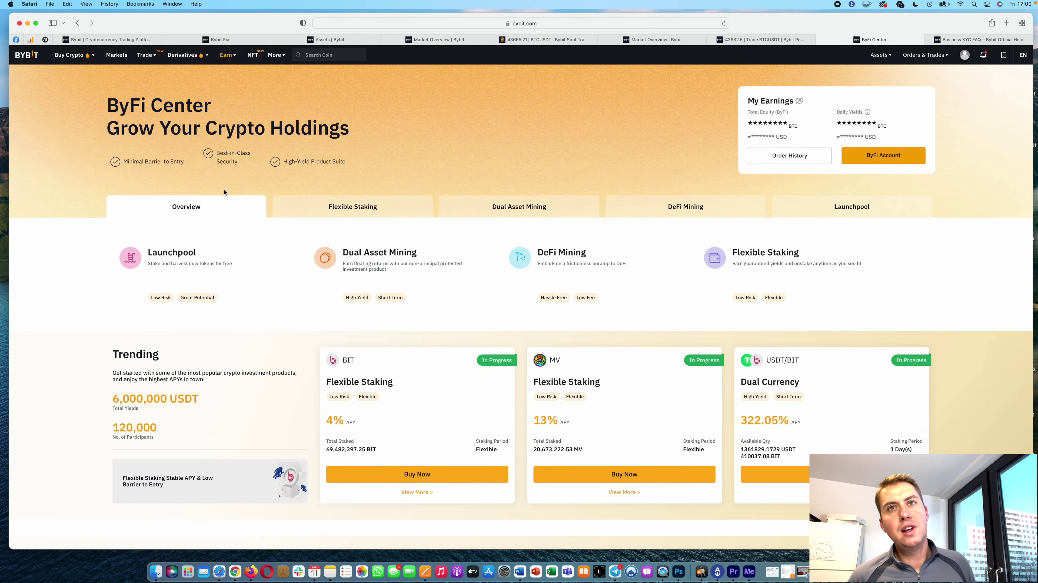
click(862, 213)
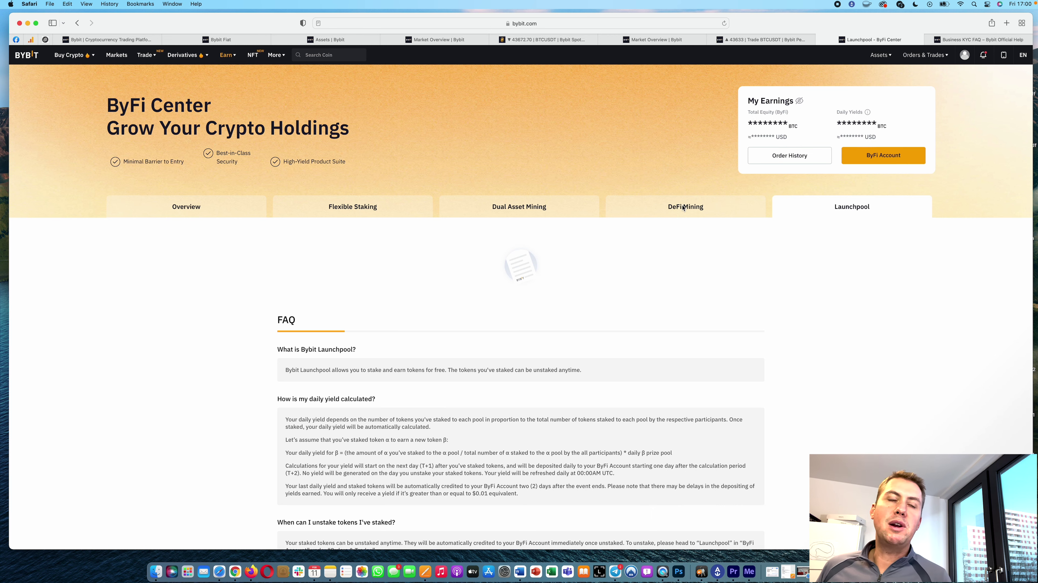
click(683, 208)
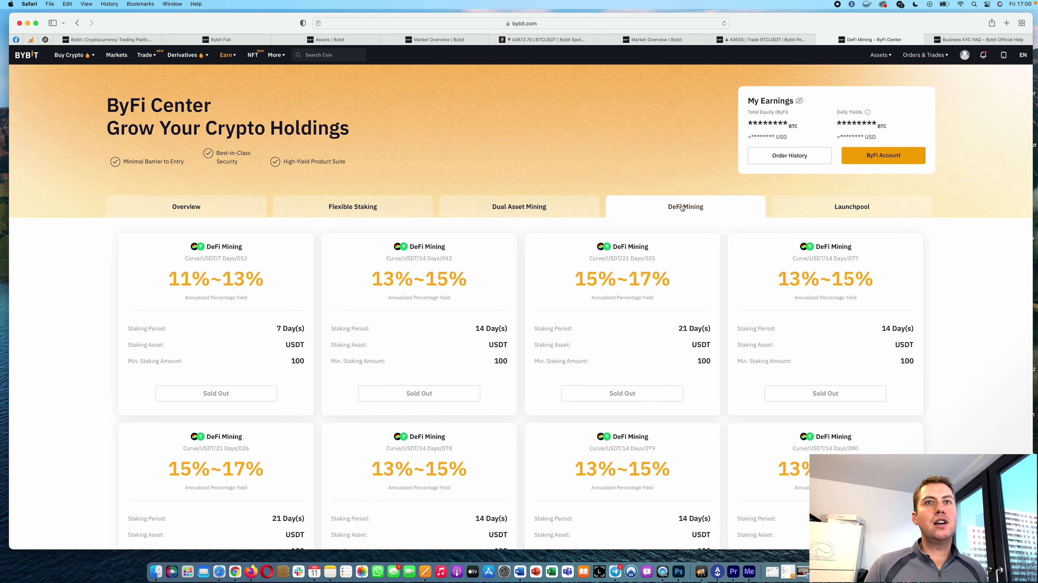
click(865, 209)
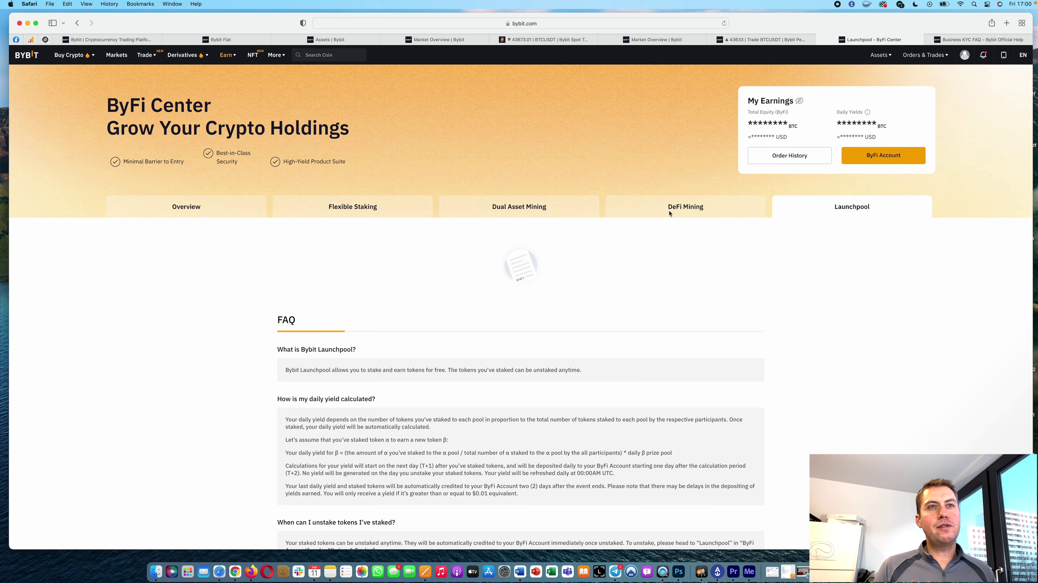
click(669, 212)
click(811, 206)
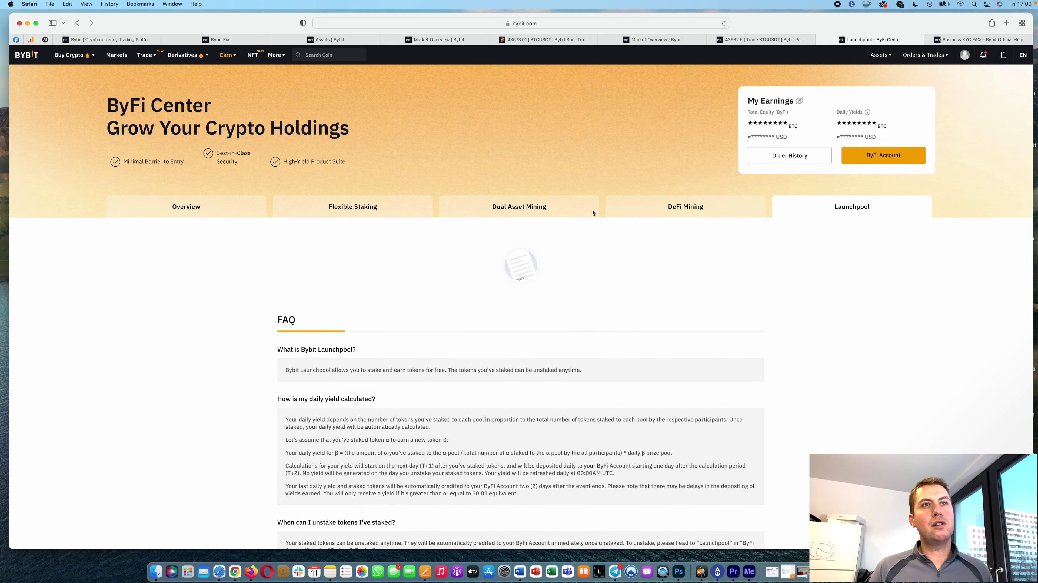
click(536, 207)
click(340, 206)
click(233, 210)
mouse_move(217, 50)
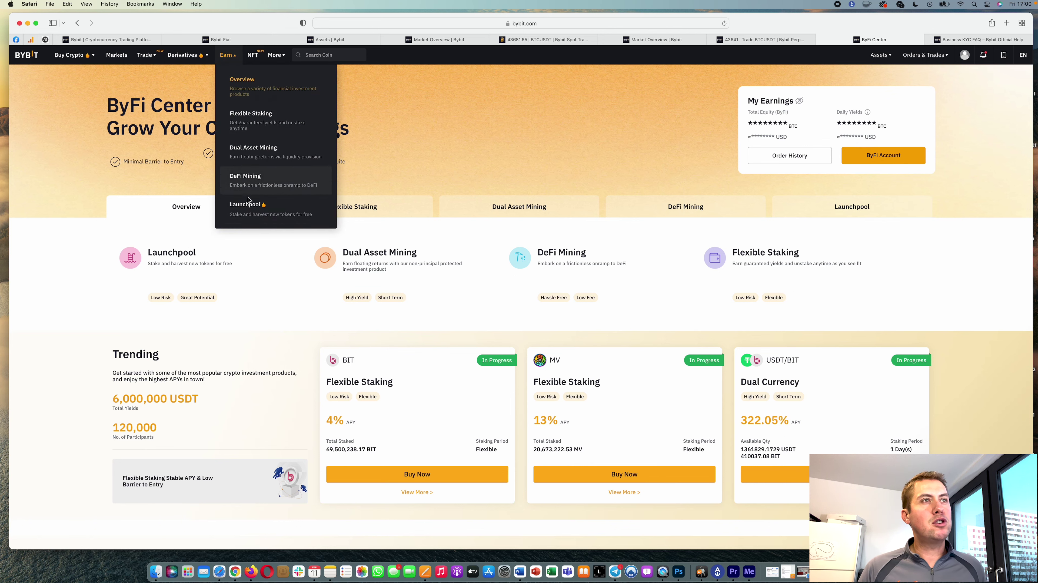
scroll(491, 217, up, 5)
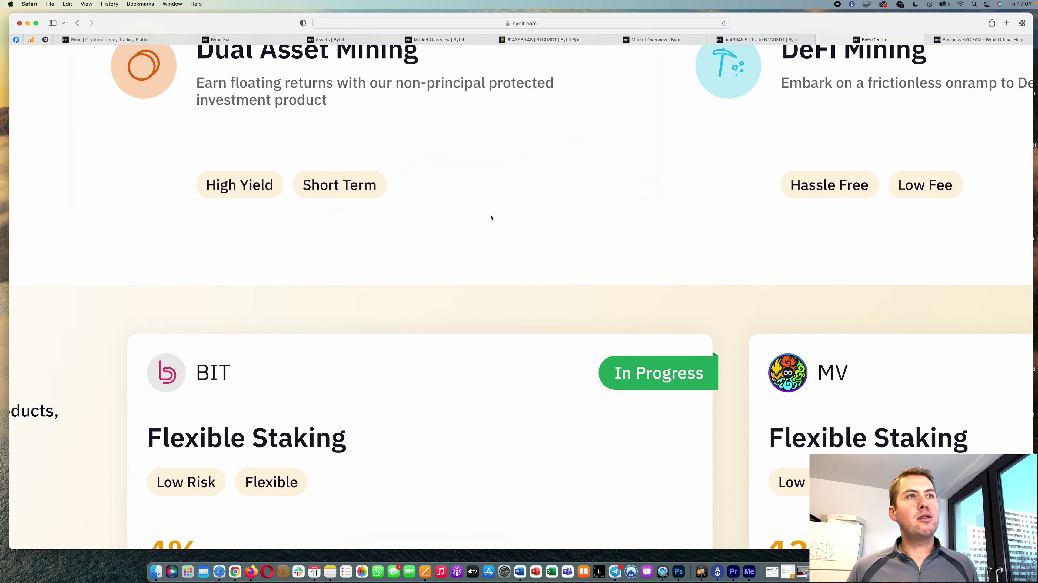
scroll(651, 227, down, 5)
mouse_move(260, 60)
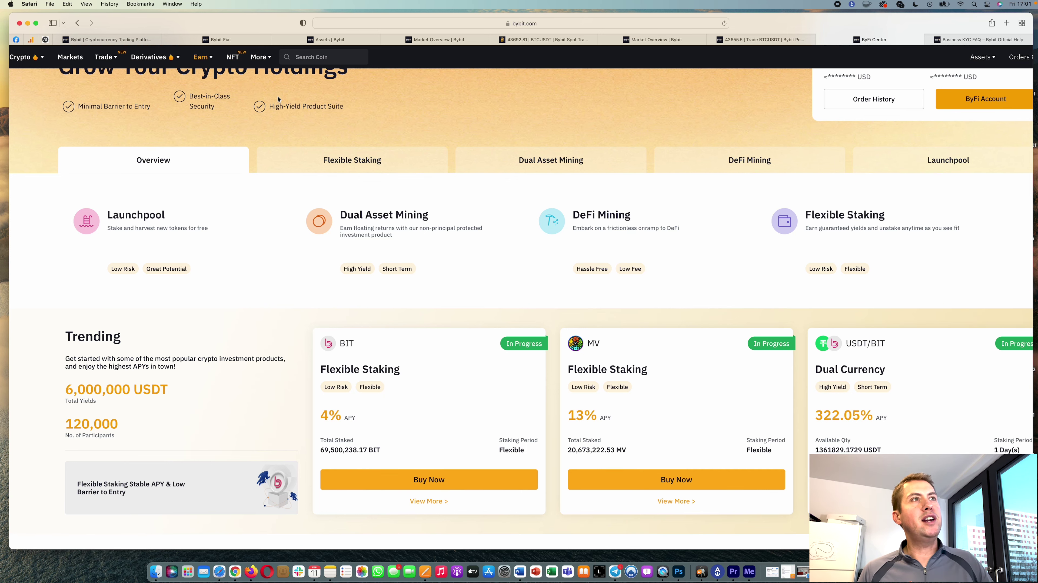
scroll(278, 99, down, 2)
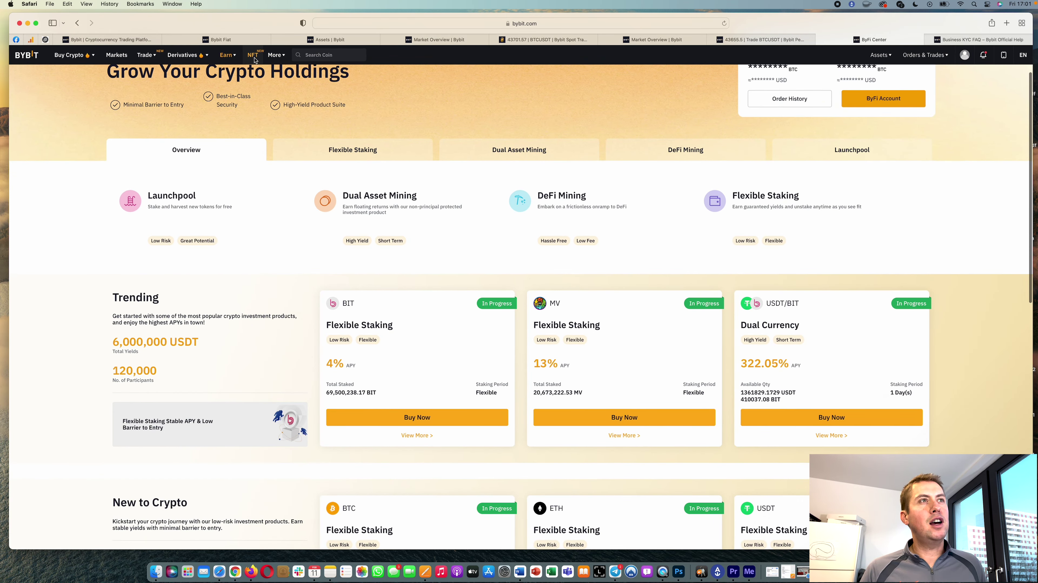